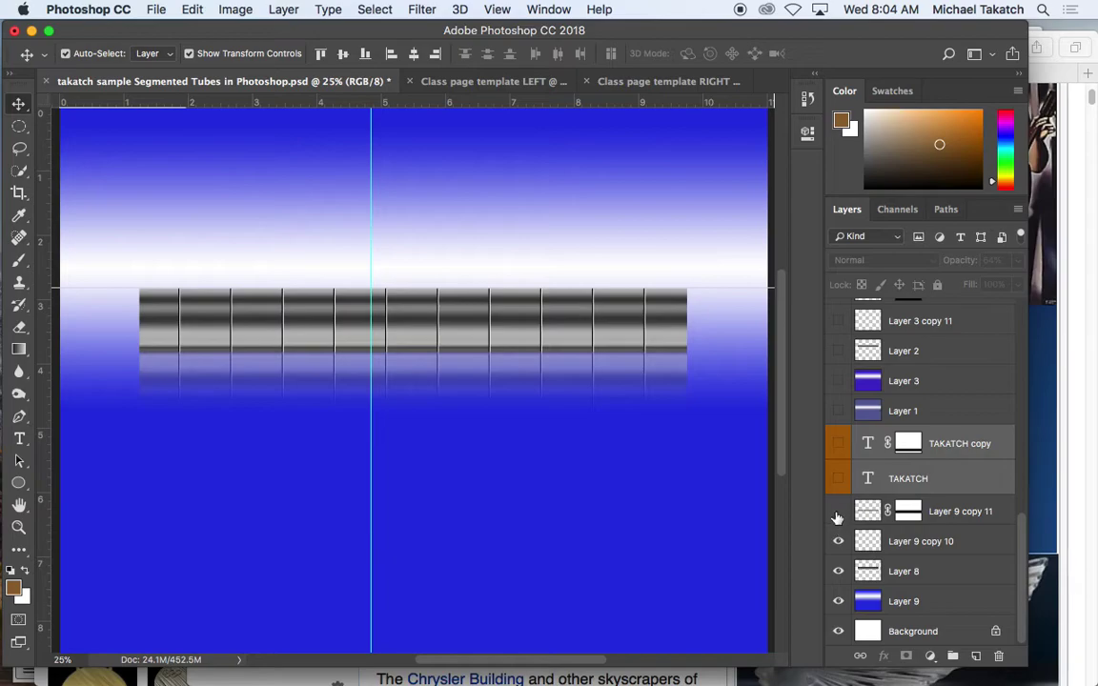
# - Hide Layer 9 copy 10, Layer 8 and Layer 9 so that only the Background layer stays visible
pyautogui.click(840, 541)
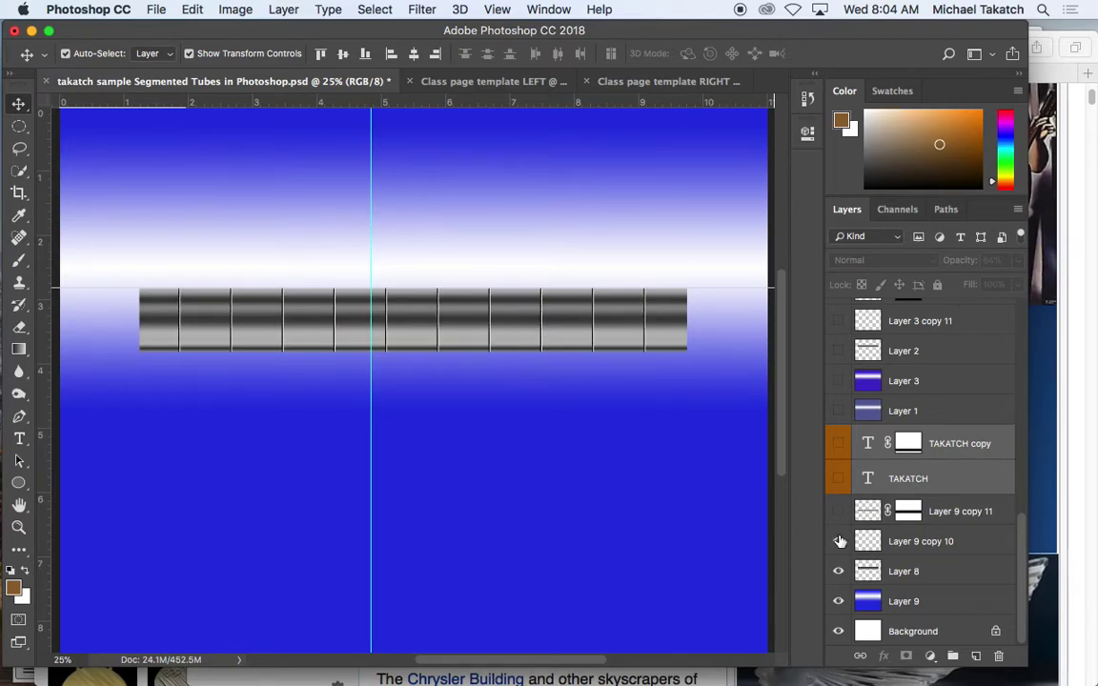
pyautogui.click(838, 572)
pyautogui.click(838, 572)
pyautogui.click(838, 601)
pyautogui.click(839, 633)
pyautogui.click(839, 633)
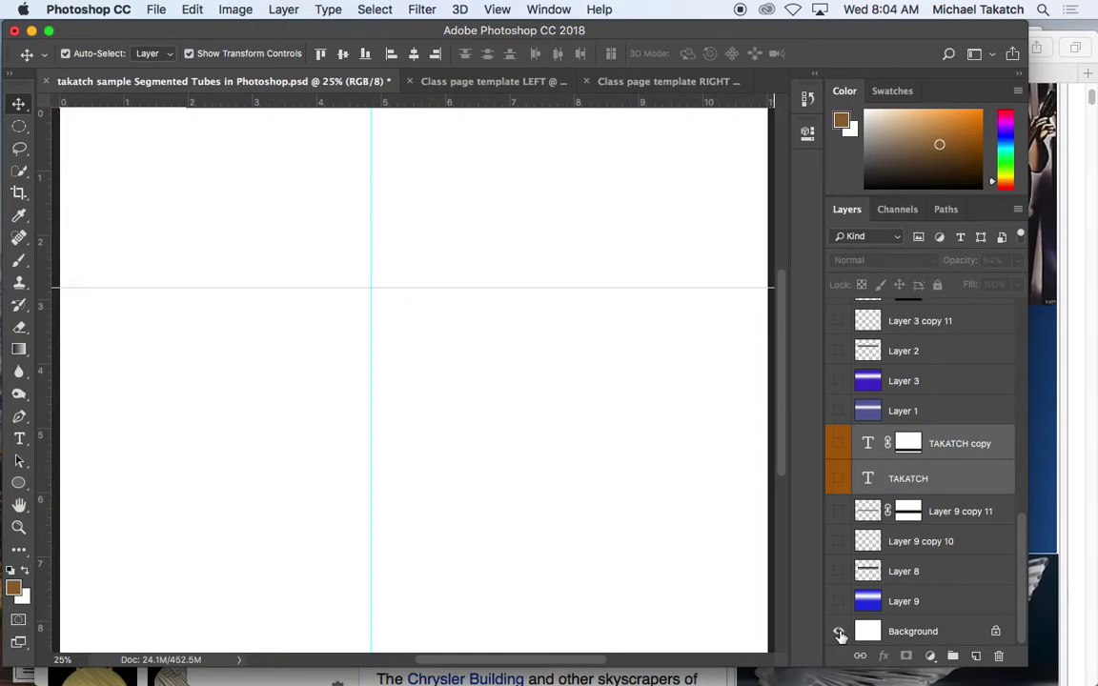
# - Create a new layer directly above the Background layer and hide the guides
pyautogui.click(970, 631)
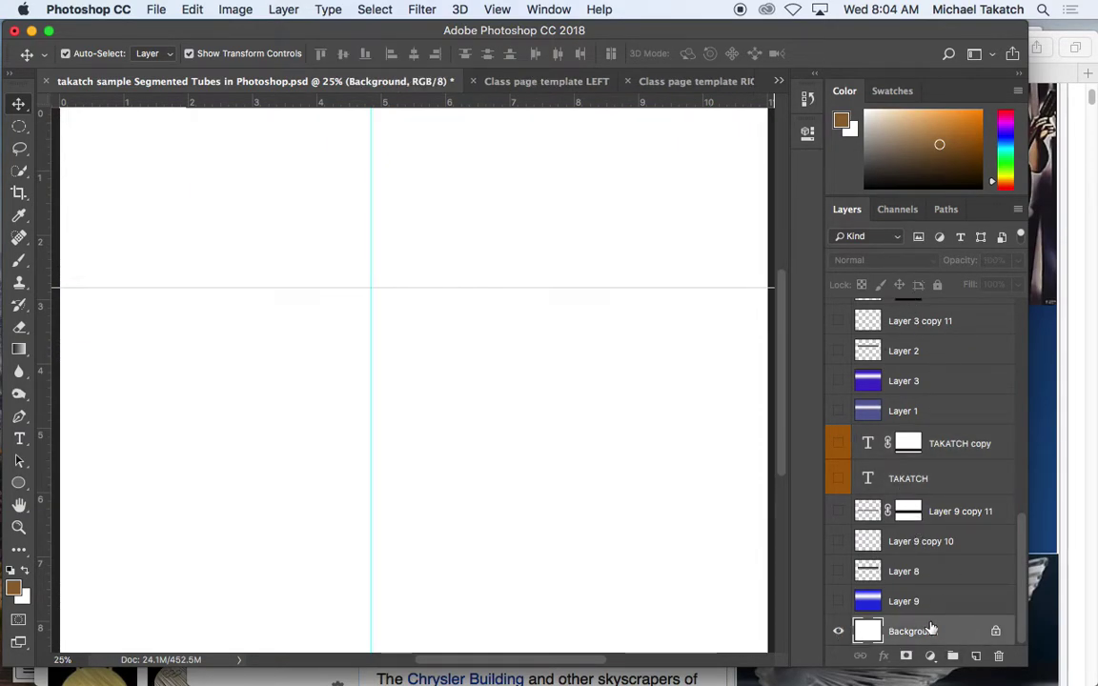
pyautogui.click(970, 656)
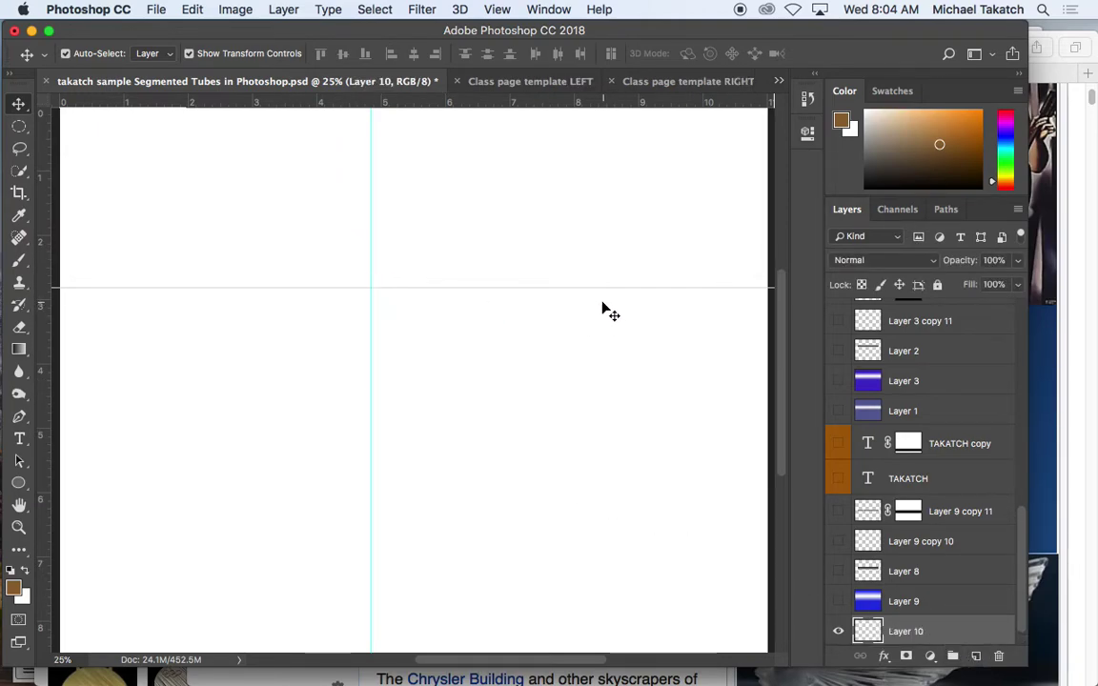
pyautogui.press('super+semicolon')
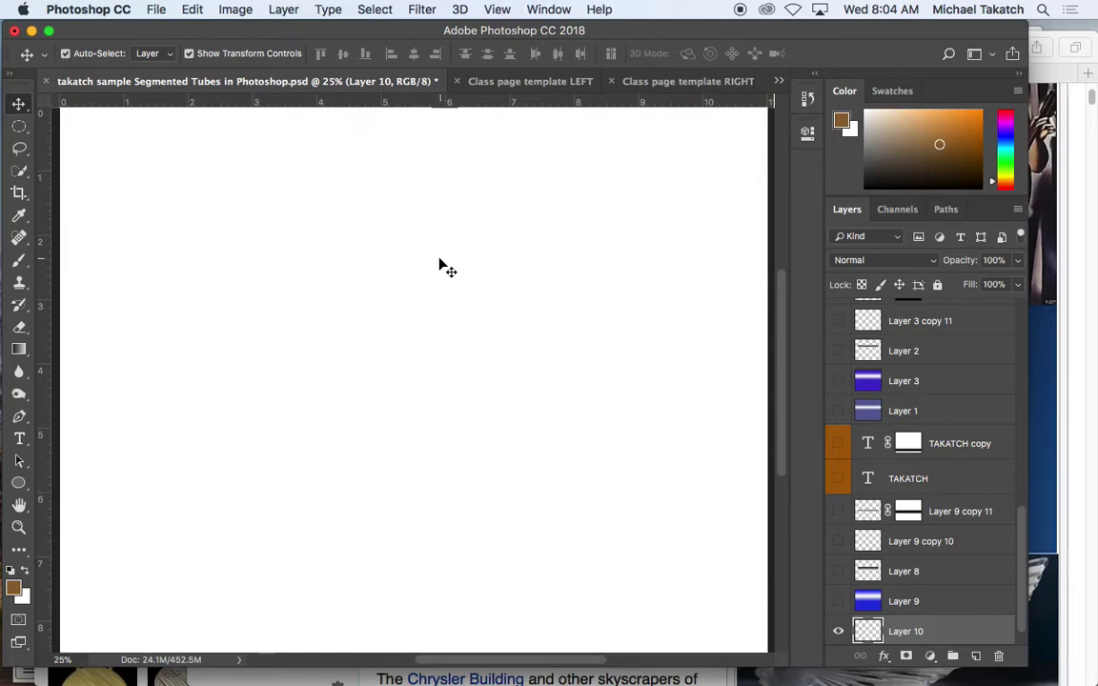
# - Fill a rectangular selection, about 9.3 by 1 ruler units, with a vertical linear gradient using the copper preset
pyautogui.moveTo(19, 126); pyautogui.dragTo(59, 116)
pyautogui.moveTo(94, 319); pyautogui.dragTo(691, 383)
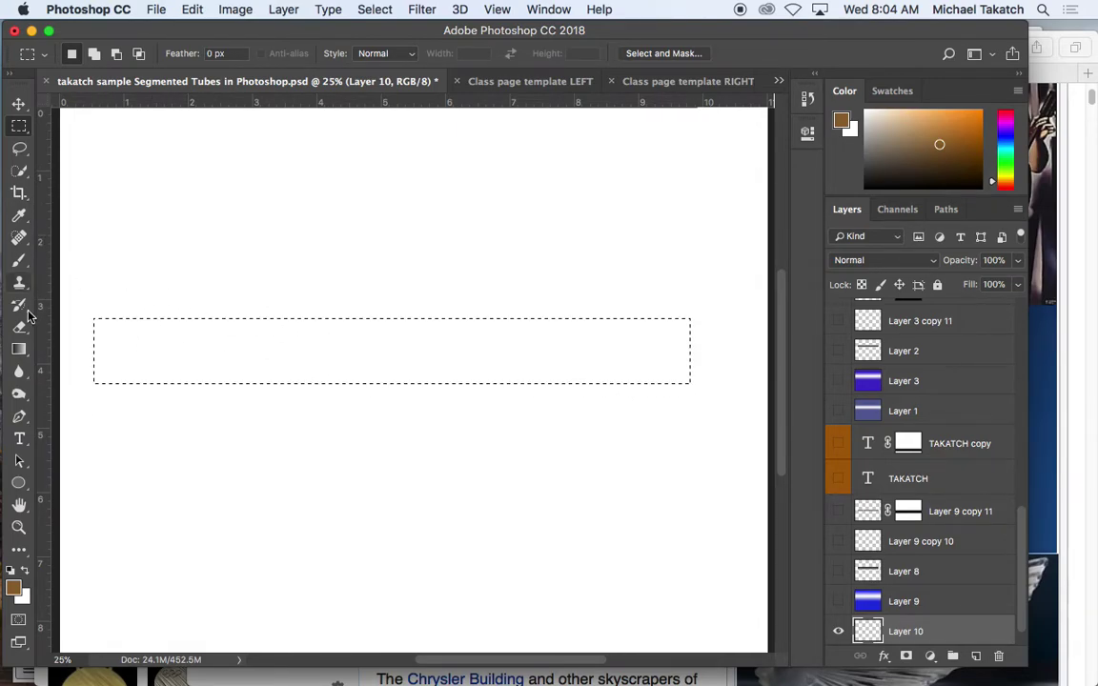
pyautogui.click(20, 351)
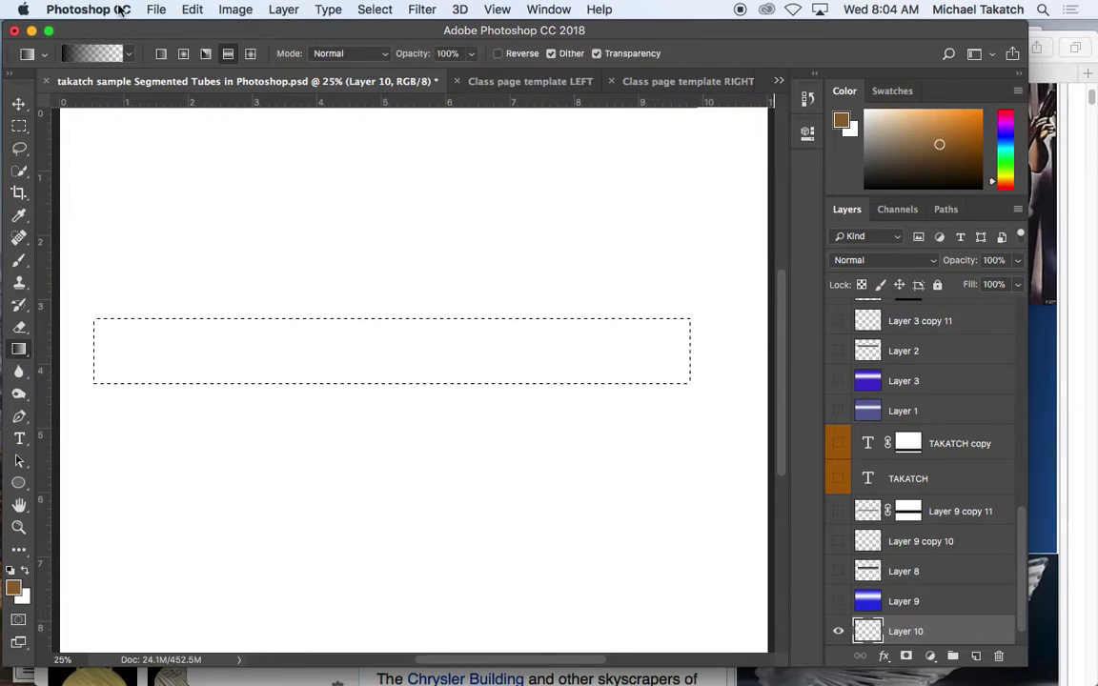
pyautogui.click(84, 55)
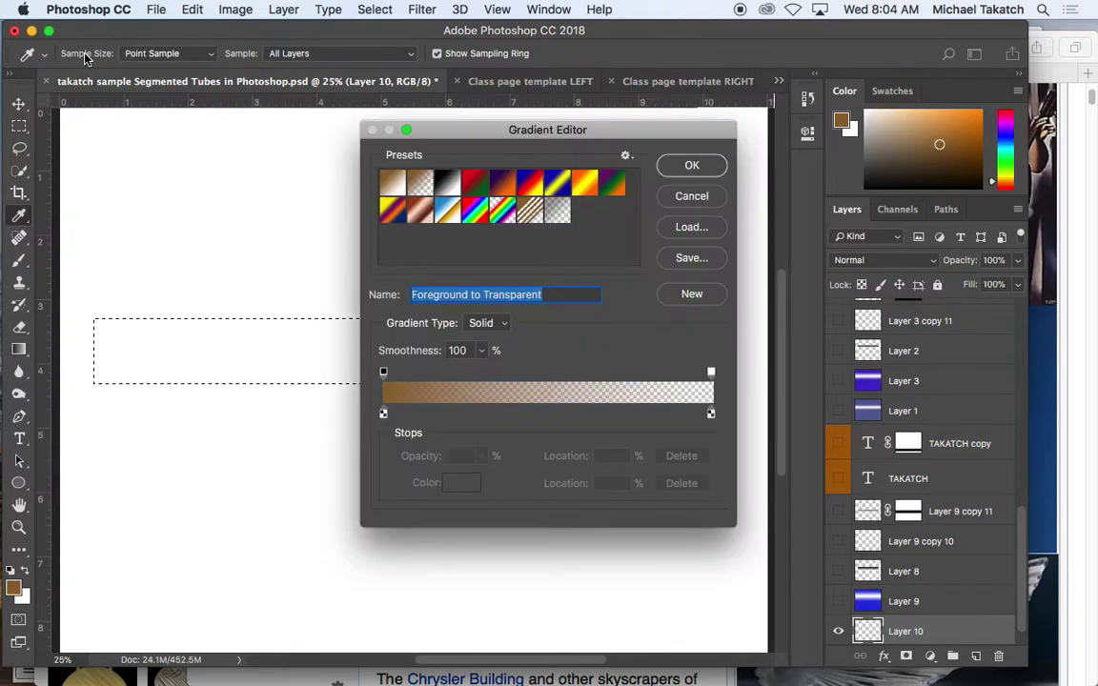
pyautogui.click(421, 212)
pyautogui.click(689, 166)
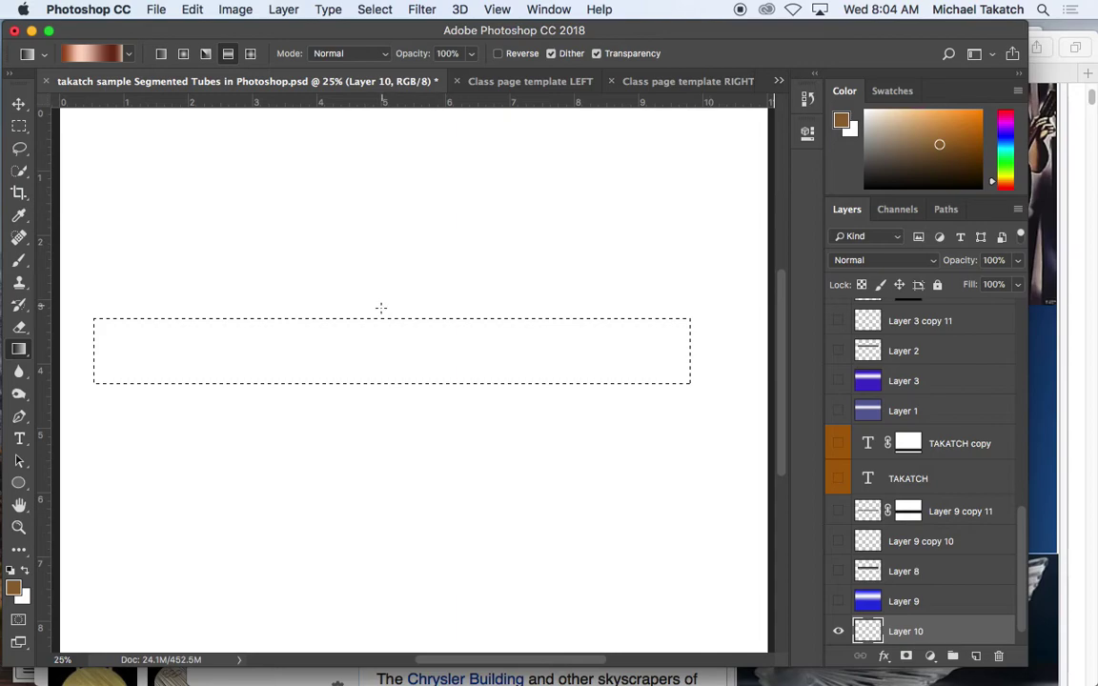
pyautogui.click(161, 54)
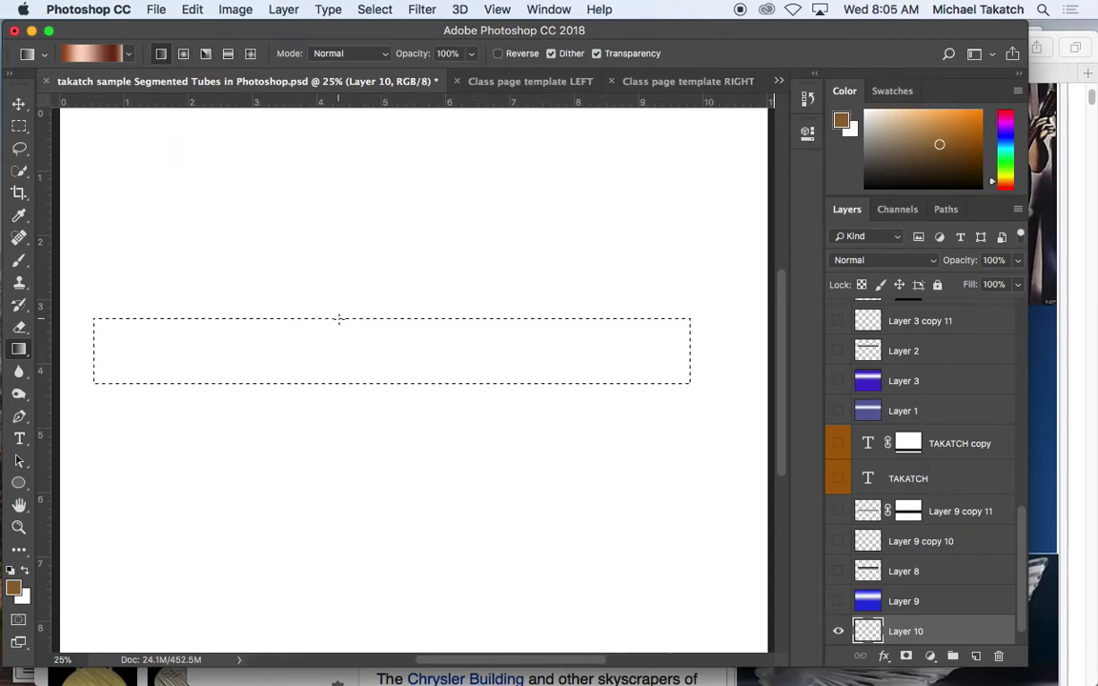
pyautogui.moveTo(338, 345); pyautogui.dragTo(337, 382)
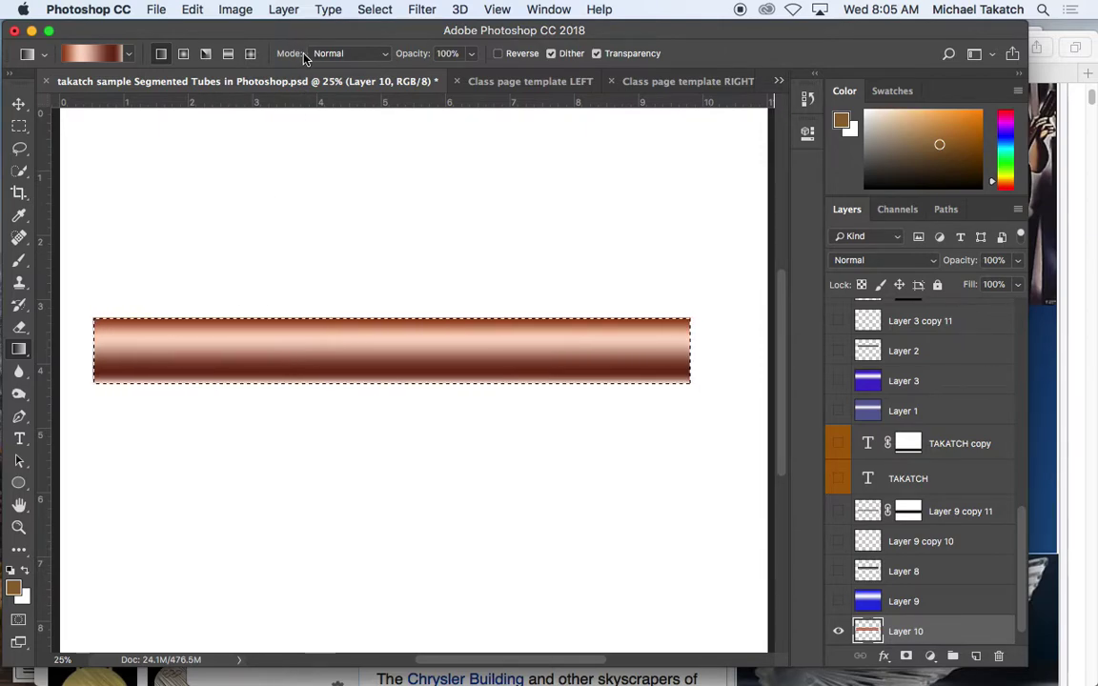
# - Desaturate the copper gradient bar to grey
pyautogui.click(250, 10)
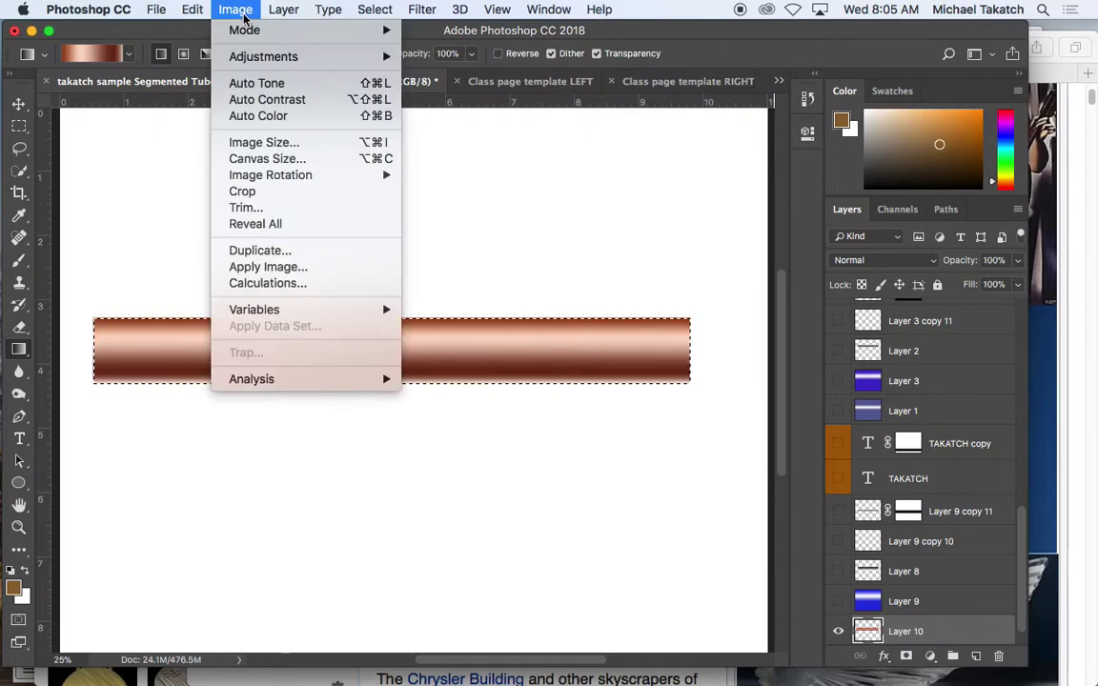
pyautogui.moveTo(267, 56)
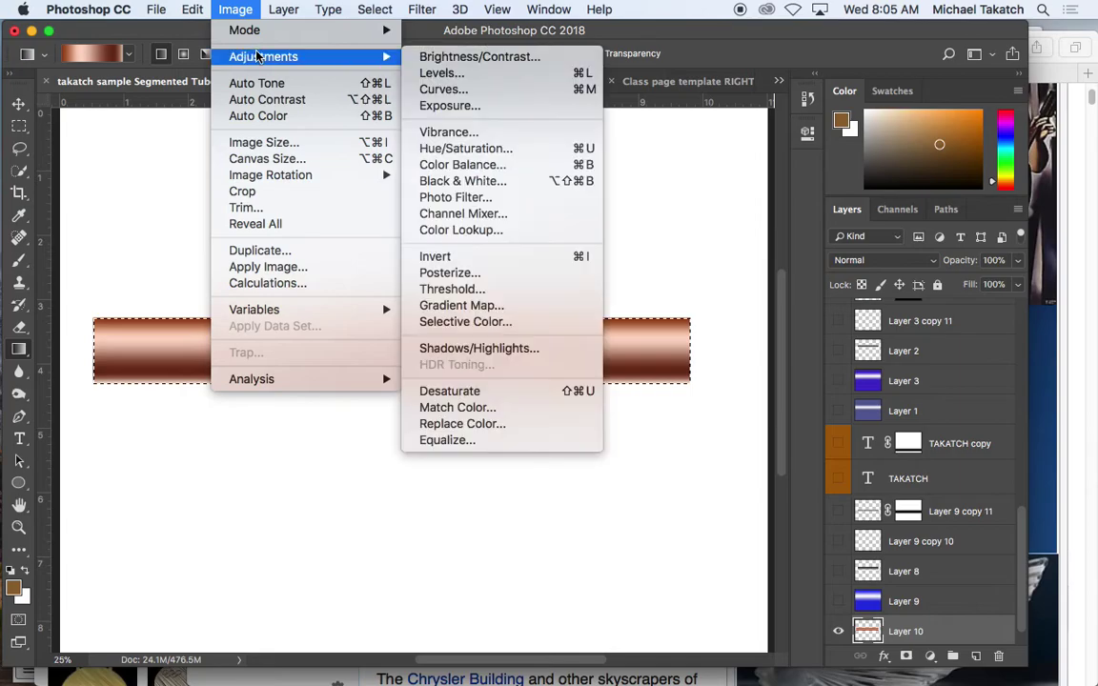
pyautogui.click(477, 392)
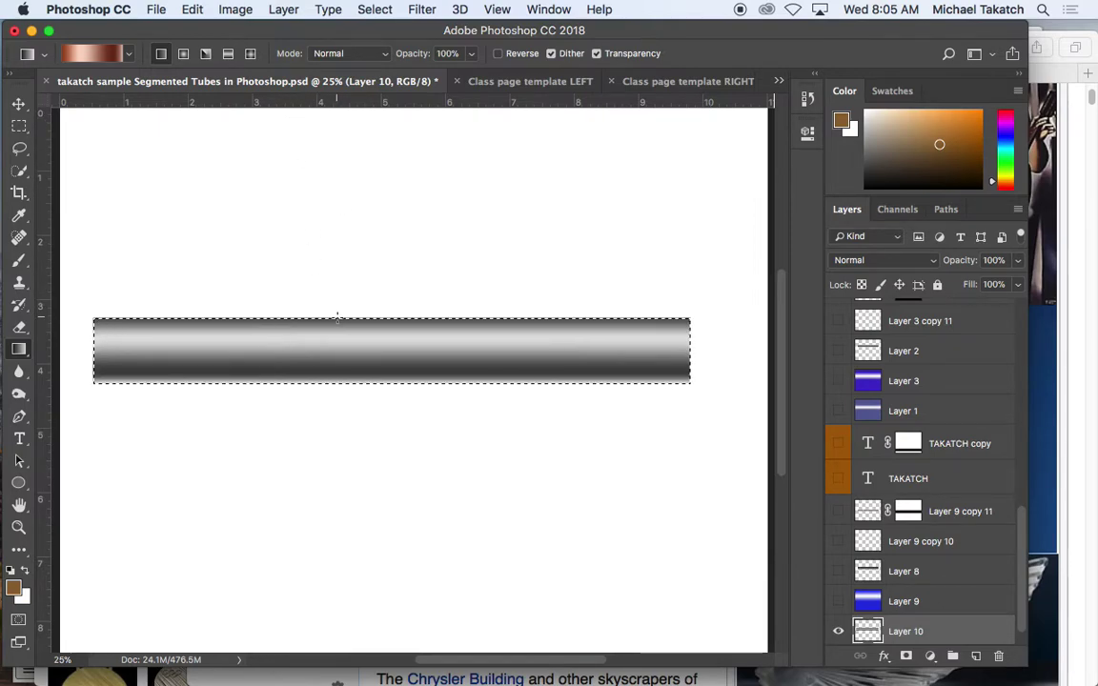
# - Apply an S-shaped Curves adjustment to the grey bar with points at input 78, output 217 and input 193, output 69
pyautogui.click(244, 13)
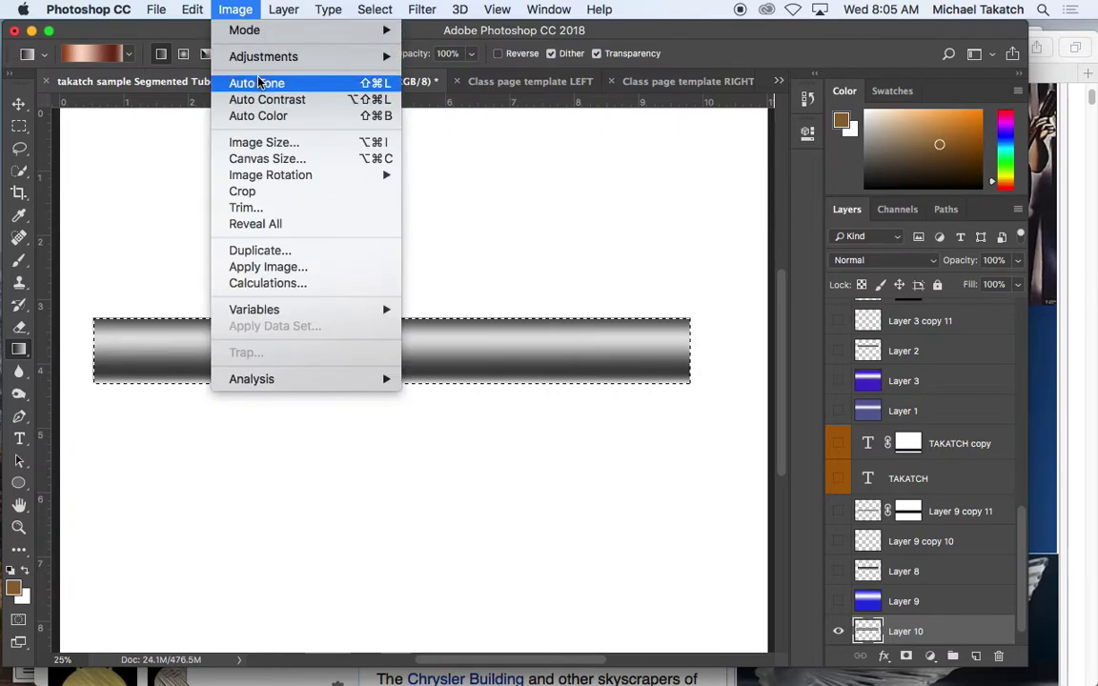
pyautogui.moveTo(250, 58)
pyautogui.click(454, 89)
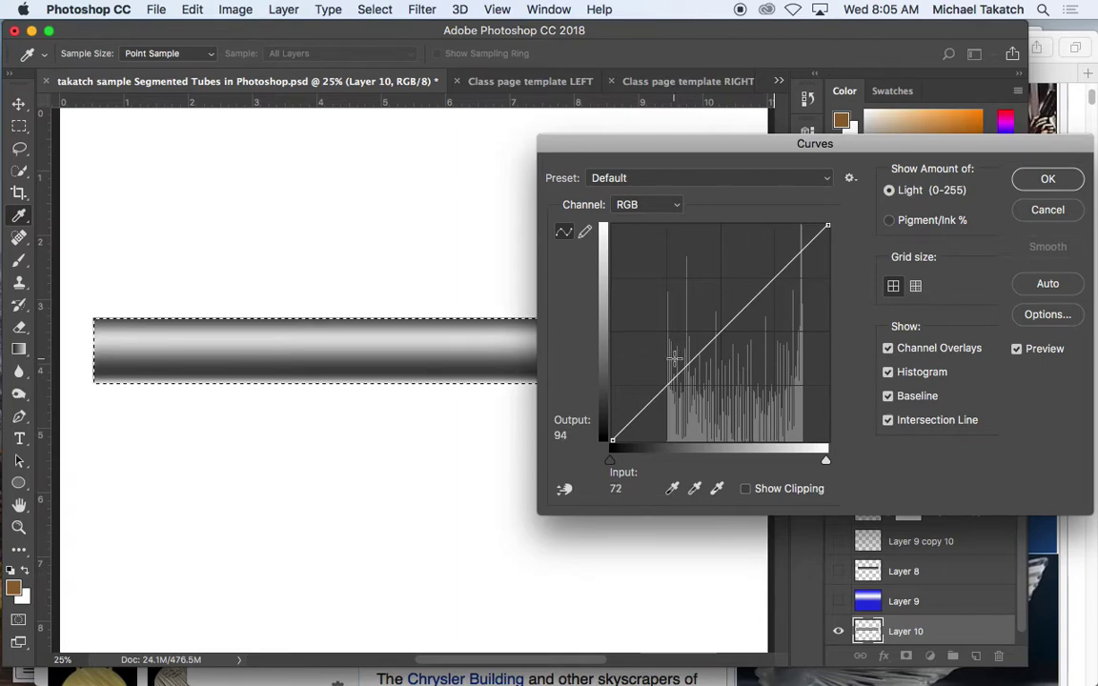
pyautogui.moveTo(677, 372); pyautogui.dragTo(674, 279)
pyautogui.moveTo(741, 225); pyautogui.dragTo(775, 382)
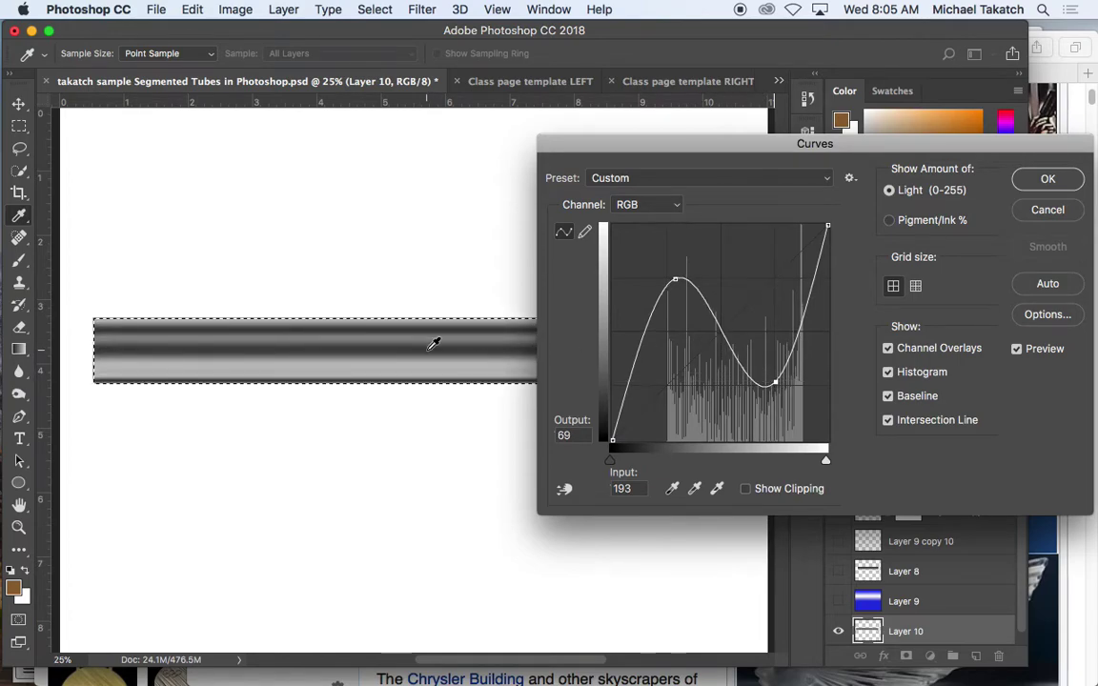
pyautogui.moveTo(676, 280); pyautogui.dragTo(679, 259)
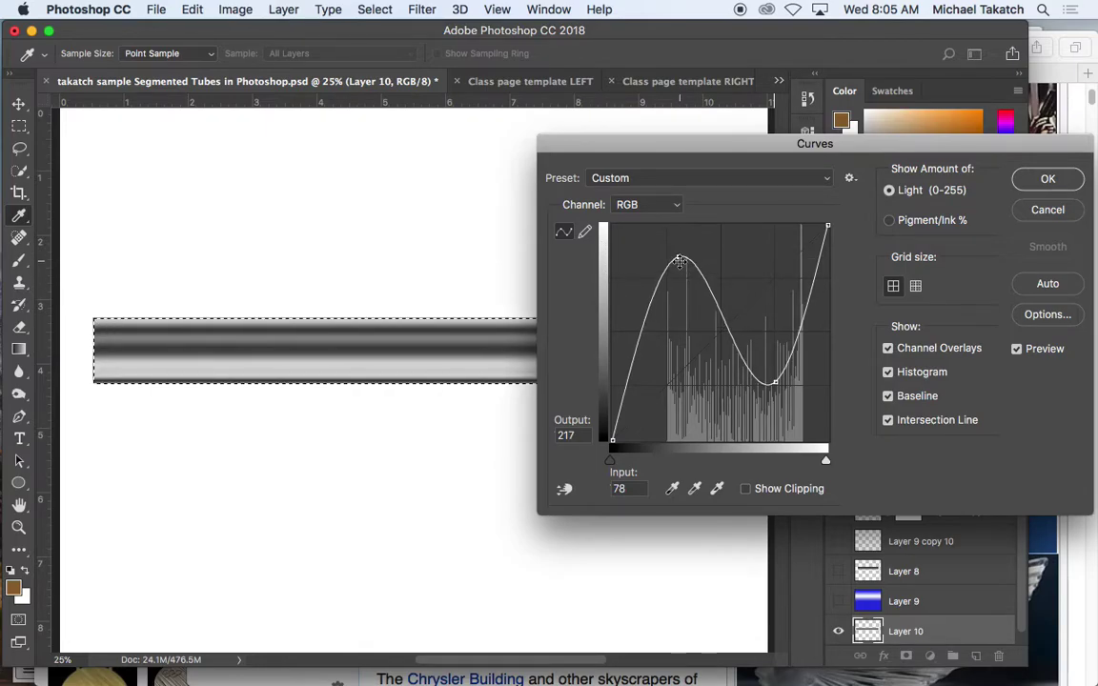
pyautogui.click(1039, 183)
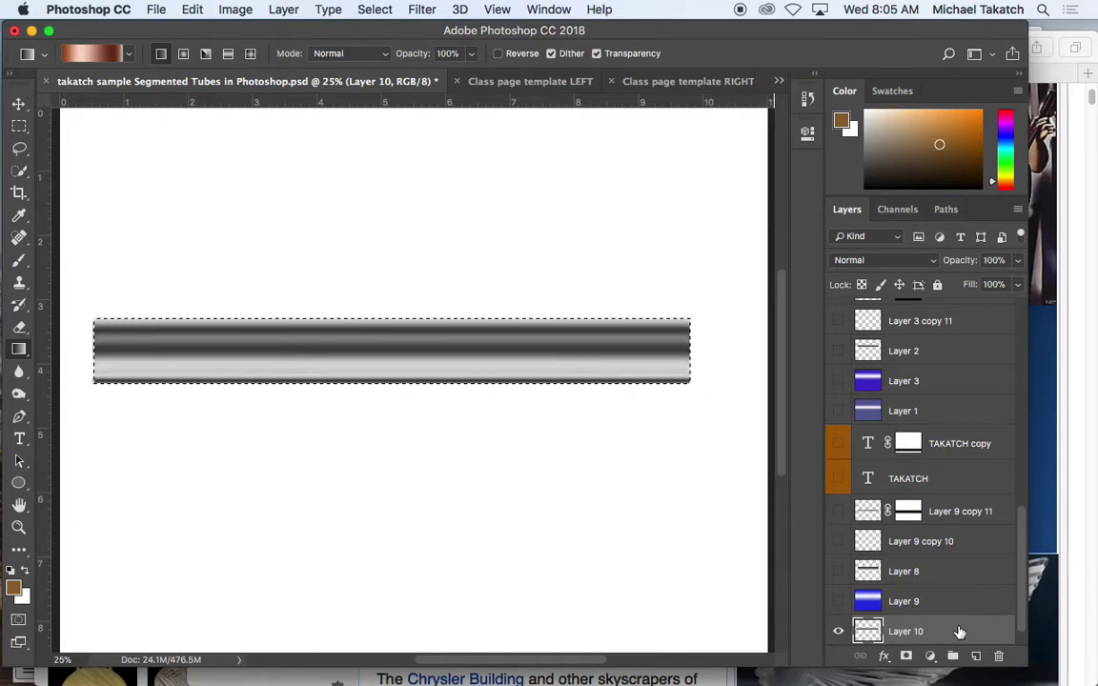
# - Create a new empty layer above Layer 10, which holds the metallic bar
pyautogui.click(839, 632)
pyautogui.click(839, 632)
pyautogui.scroll(-2, 953, 605)
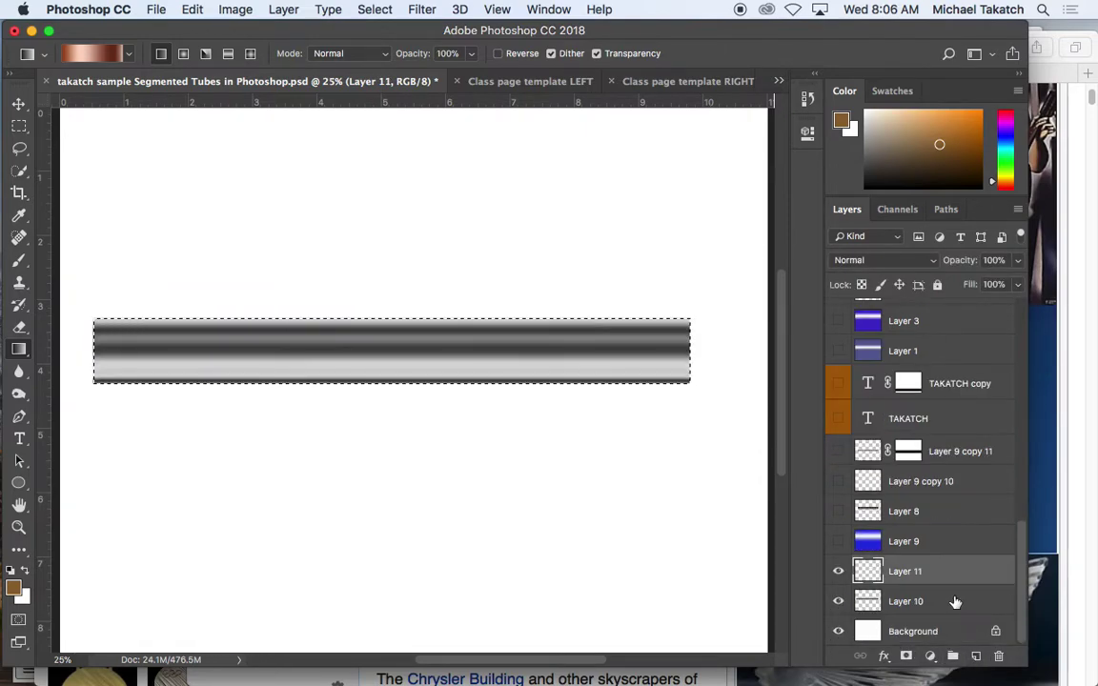
pyautogui.click(839, 572)
# - Switch to the Line tool and set it to draw pixels instead of a path
pyautogui.click(19, 484)
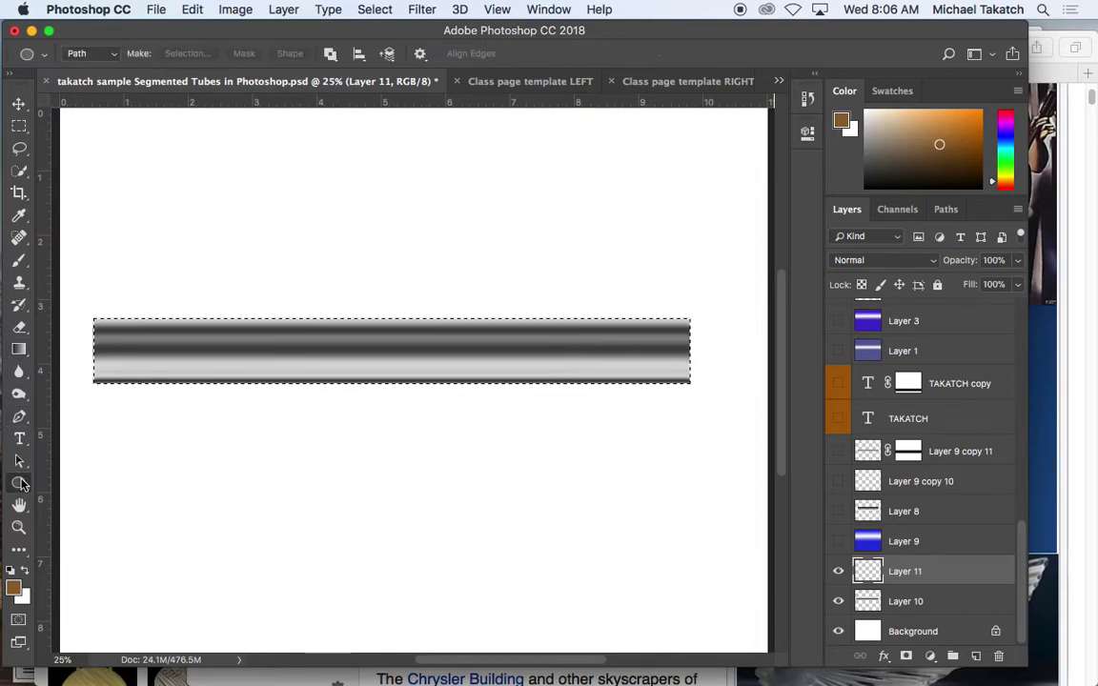
pyautogui.click(102, 549)
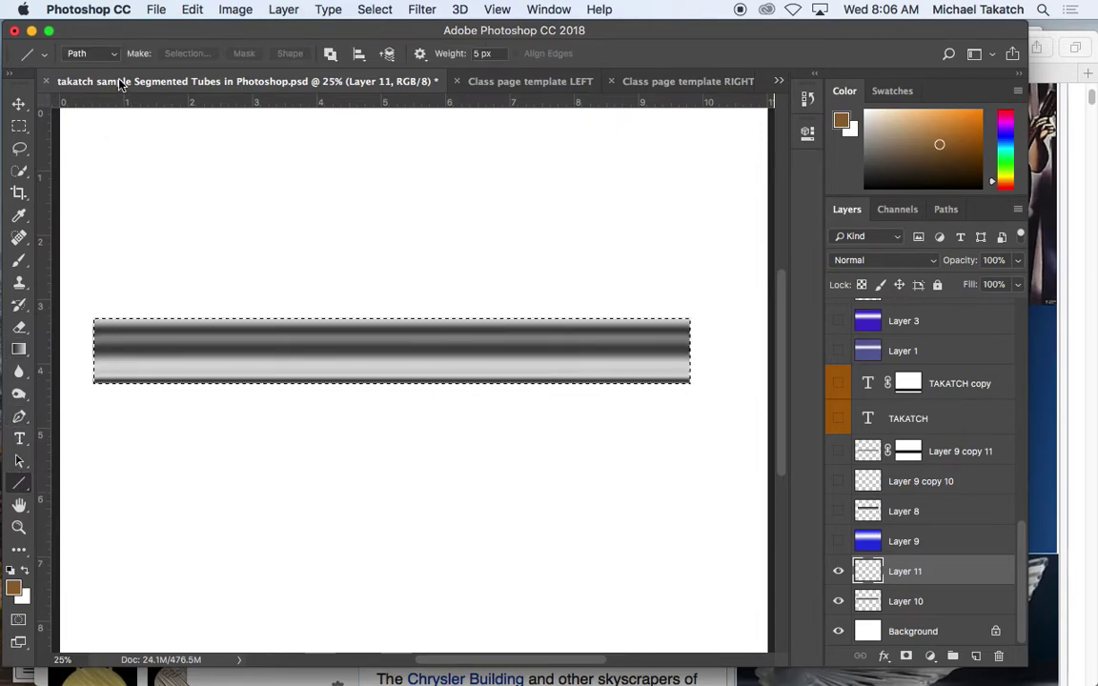
pyautogui.click(105, 54)
pyautogui.click(92, 66)
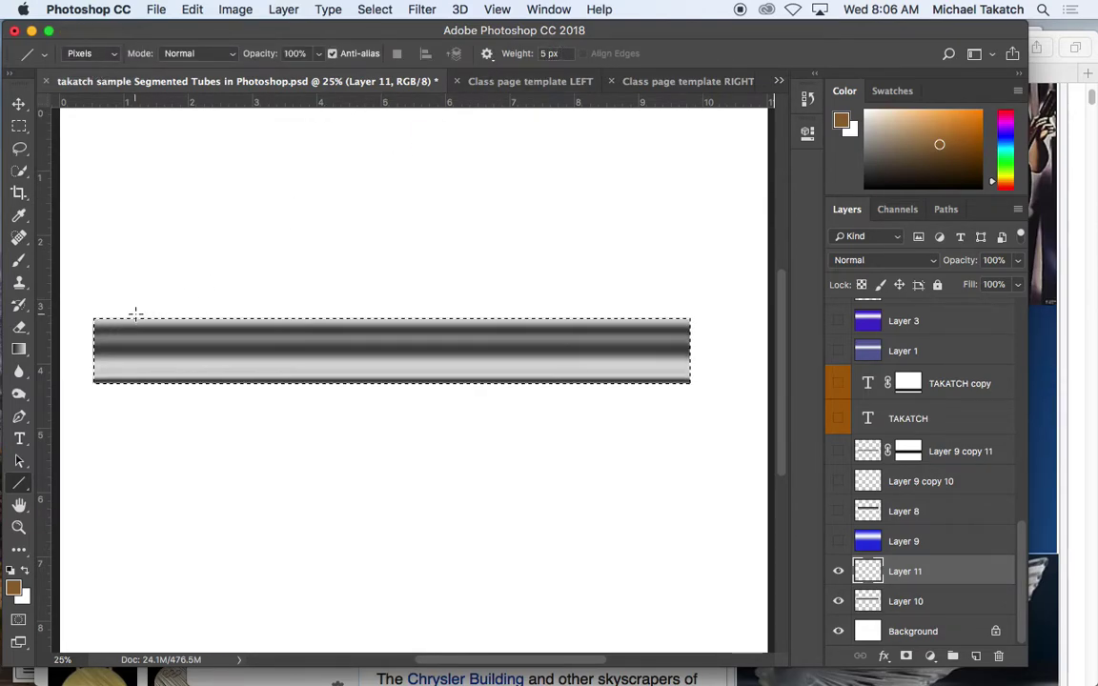
# - Try drawing a brown vertical line across the metallic bar near its left end, keeping the bar selected
pyautogui.press('super+d')
pyautogui.press('super+equal')
pyautogui.press('super+equal')
pyautogui.moveTo(95, 312); pyautogui.dragTo(448, 293)
pyautogui.press('super+shift+d')
pyautogui.press('super+r')
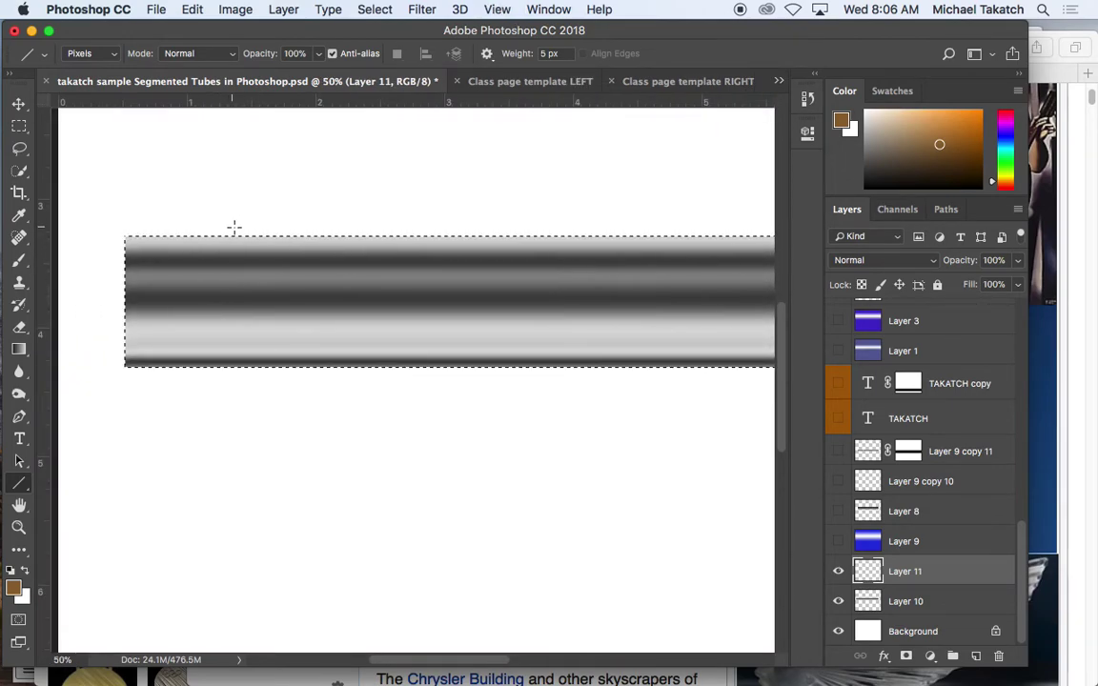
pyautogui.moveTo(251, 229); pyautogui.dragTo(247, 384)
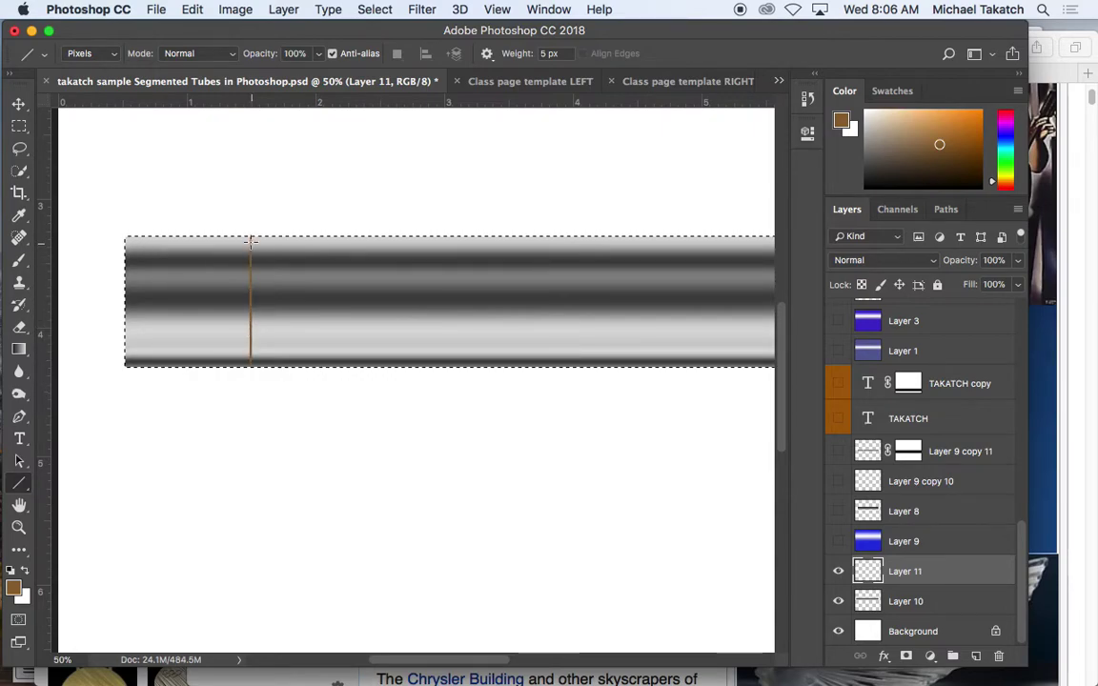
pyautogui.press('super+z')
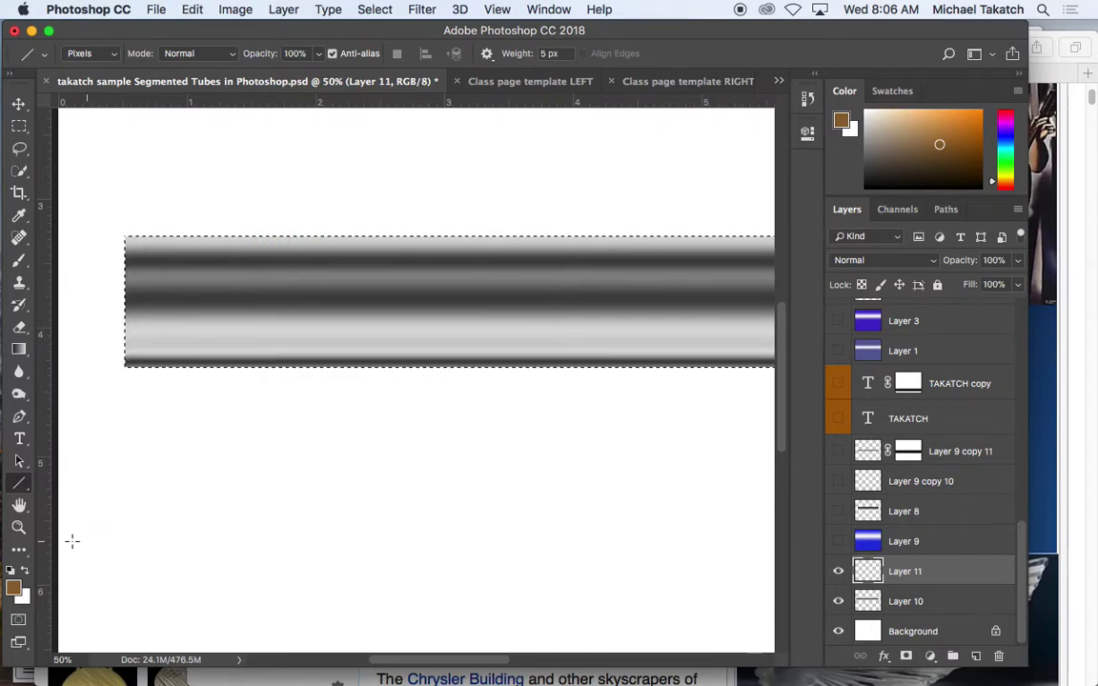
# - Reset the colours to default black and white and draw a black vertical line across the bar at about 1.4 on the horizontal ruler
pyautogui.click(11, 572)
pyautogui.click(23, 571)
pyautogui.click(24, 571)
pyautogui.moveTo(243, 226); pyautogui.dragTo(240, 399)
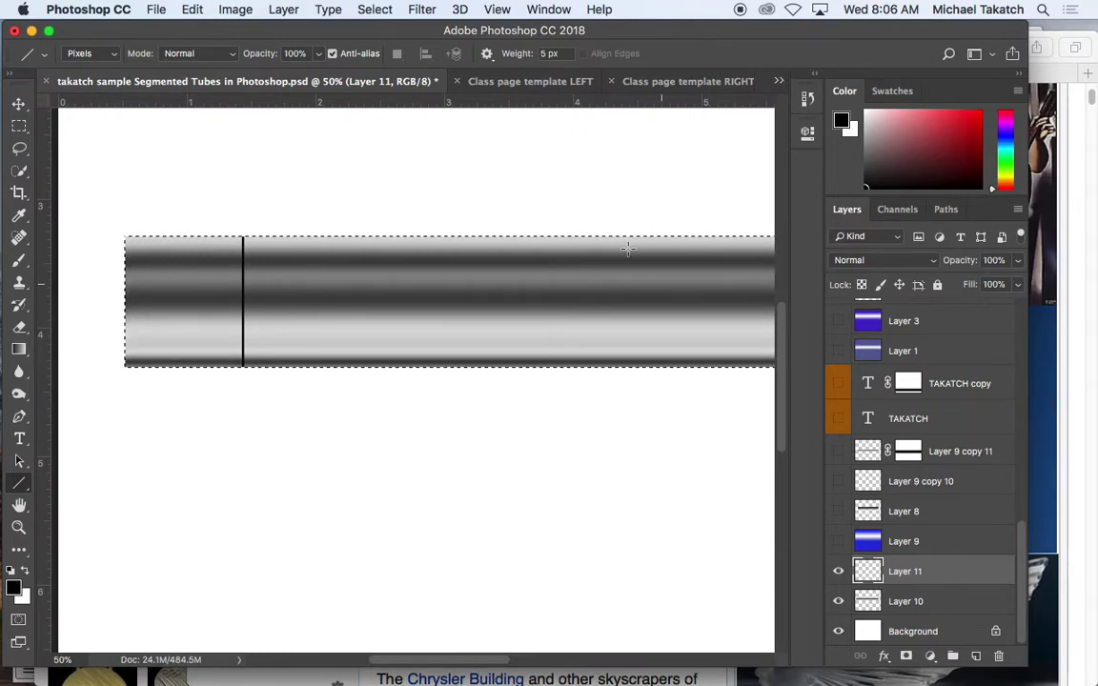
# - Try copying the black line onto its own layer with Layer Via Copy
pyautogui.click(236, 10)
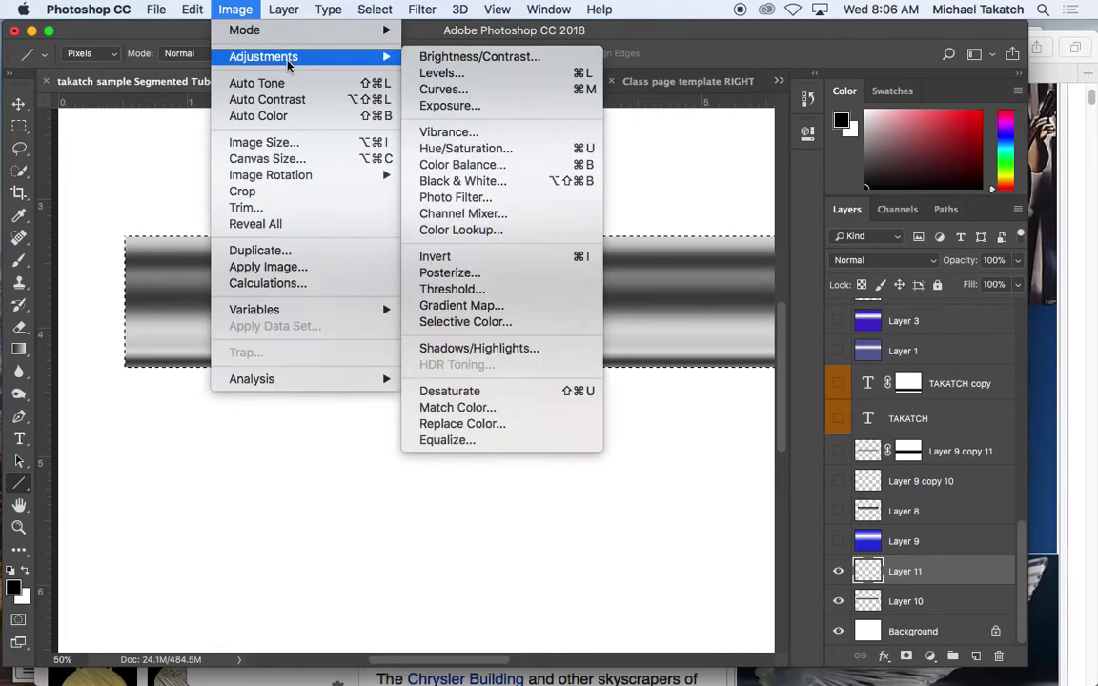
pyautogui.moveTo(276, 13)
pyautogui.moveTo(287, 33)
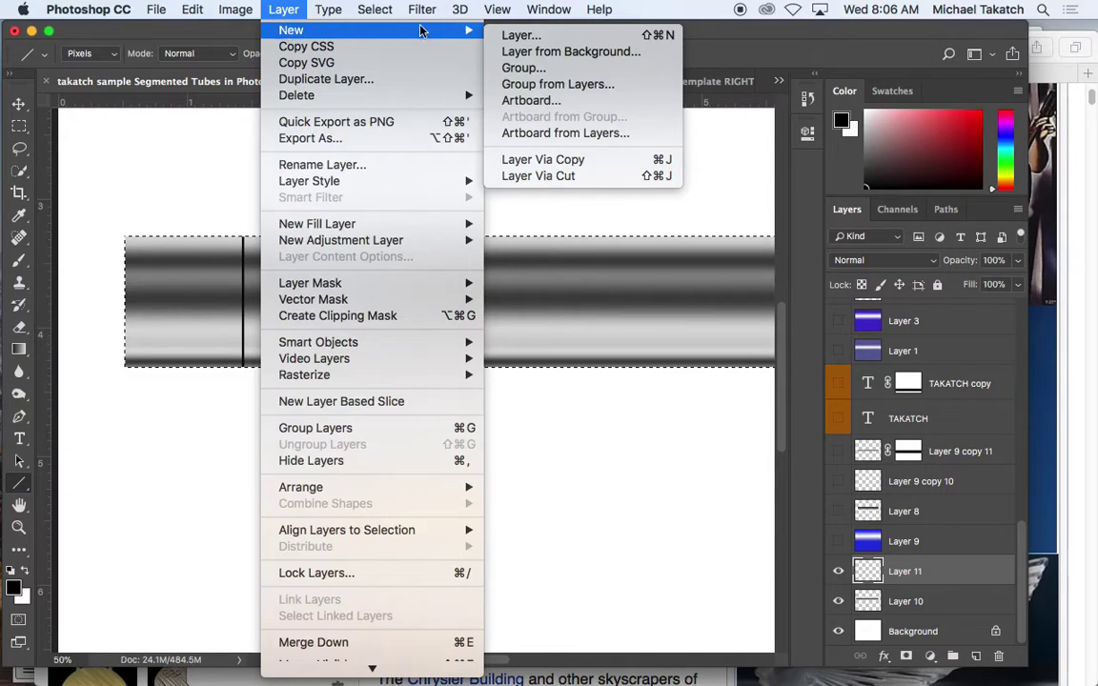
pyautogui.click(590, 164)
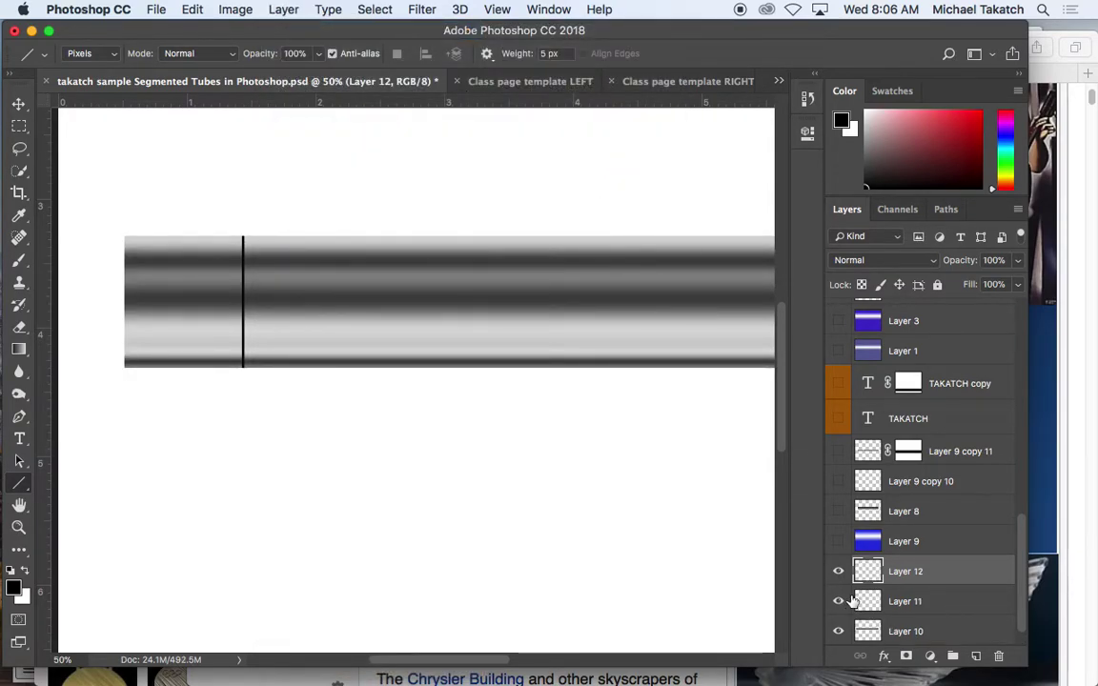
pyautogui.hotkey('ctrl', 'z')
# - Duplicate Layer 11, which holds the black line, and invert the copy to white
pyautogui.moveTo(975, 573); pyautogui.dragTo(980, 651)
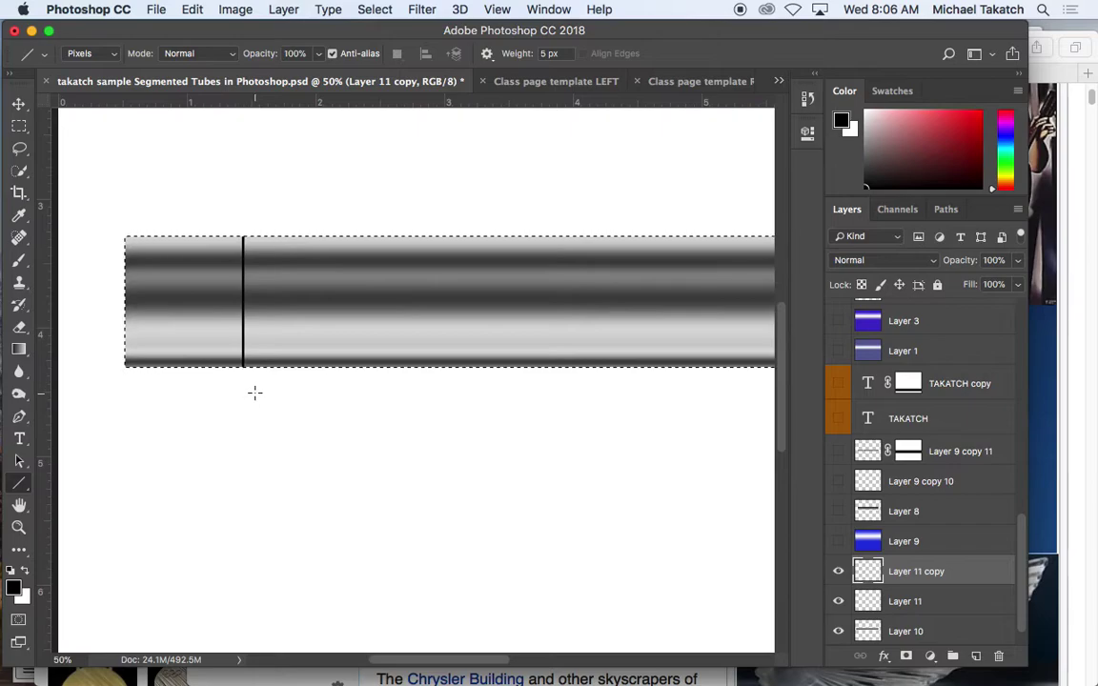
pyautogui.hotkey('ctrl', 'i')
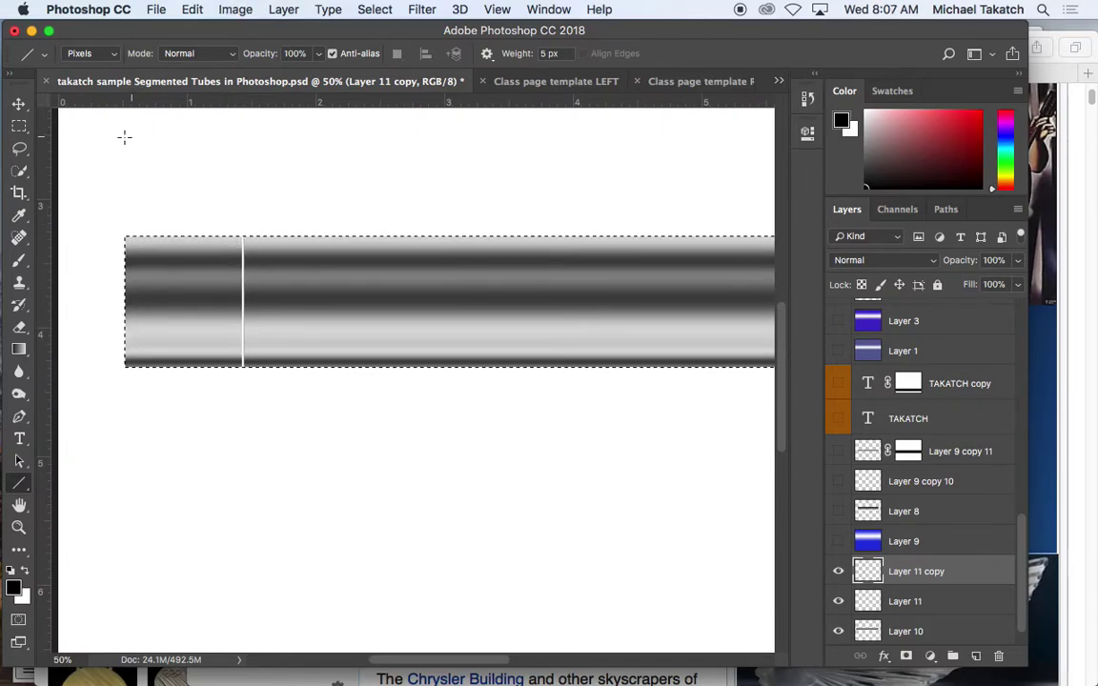
# - Nudge the white line a few pixels to the right so it sits directly beside the black line
pyautogui.click(19, 103)
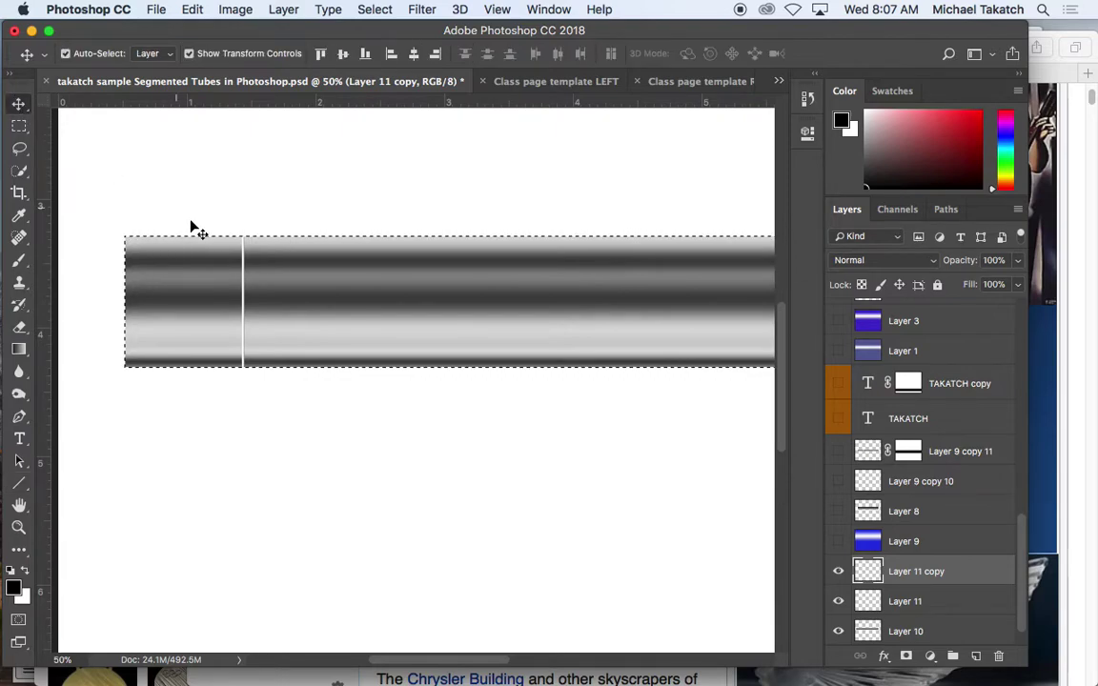
pyautogui.press('Right')
pyautogui.press('Right')
pyautogui.press('Right')
pyautogui.press('Right')
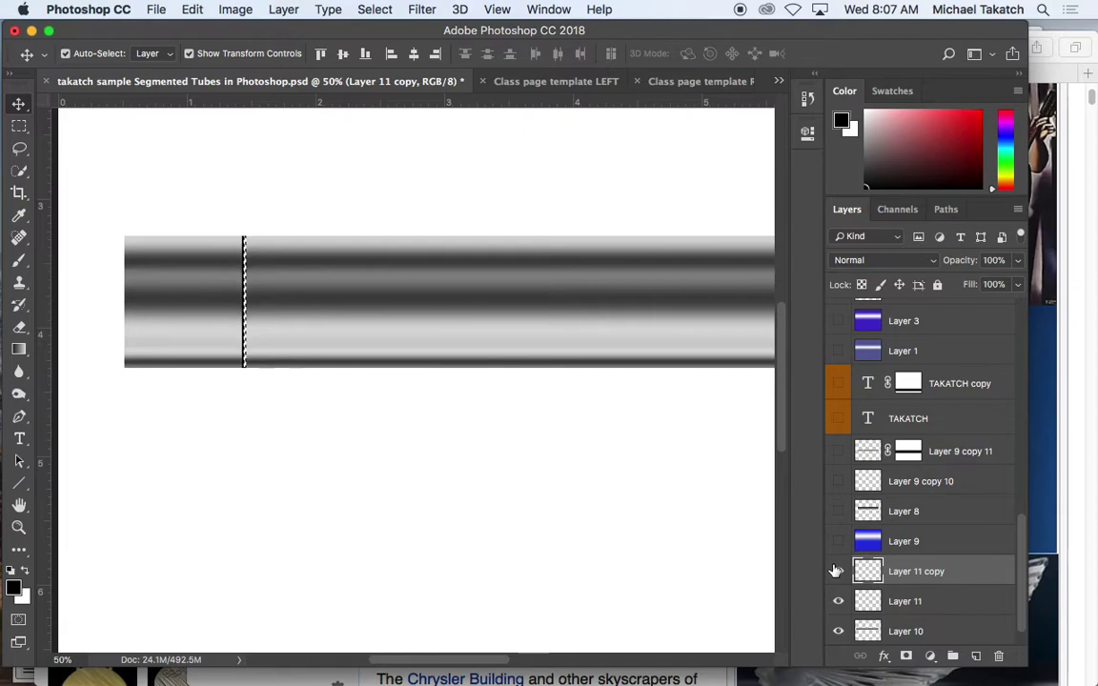
# - Merge Layer 11 and Layer 11 copy into one line-pair layer, clear the selection and check the result by toggling its visibility
pyautogui.keyDown('shift'); pyautogui.click(961, 600); pyautogui.keyUp('shift')
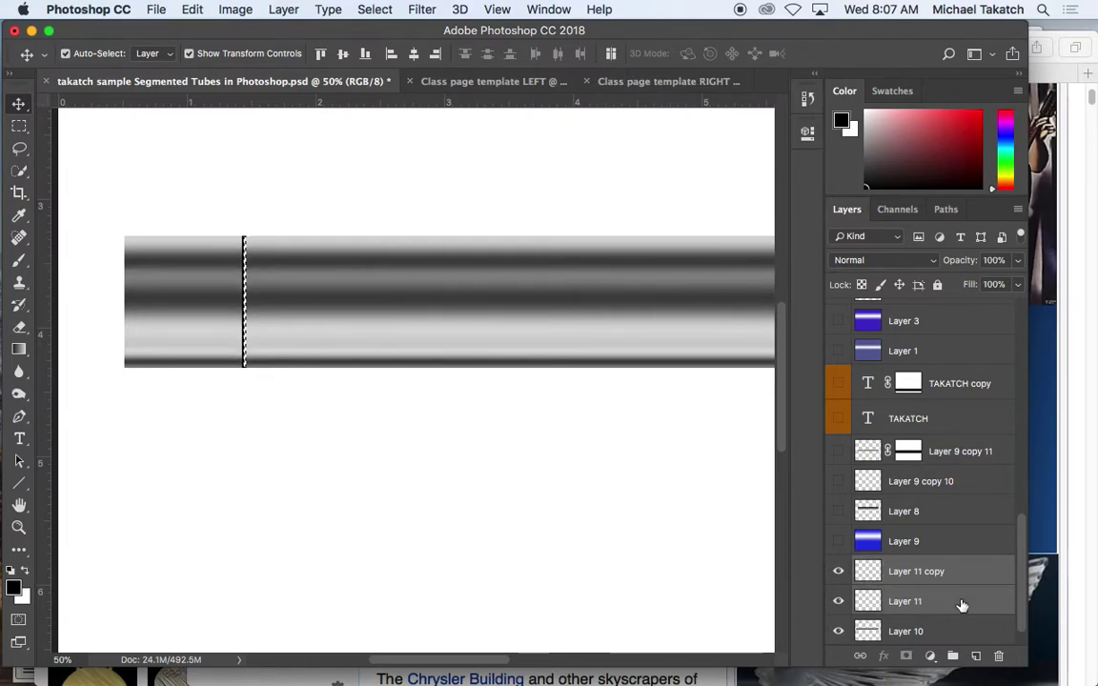
pyautogui.click(1018, 210)
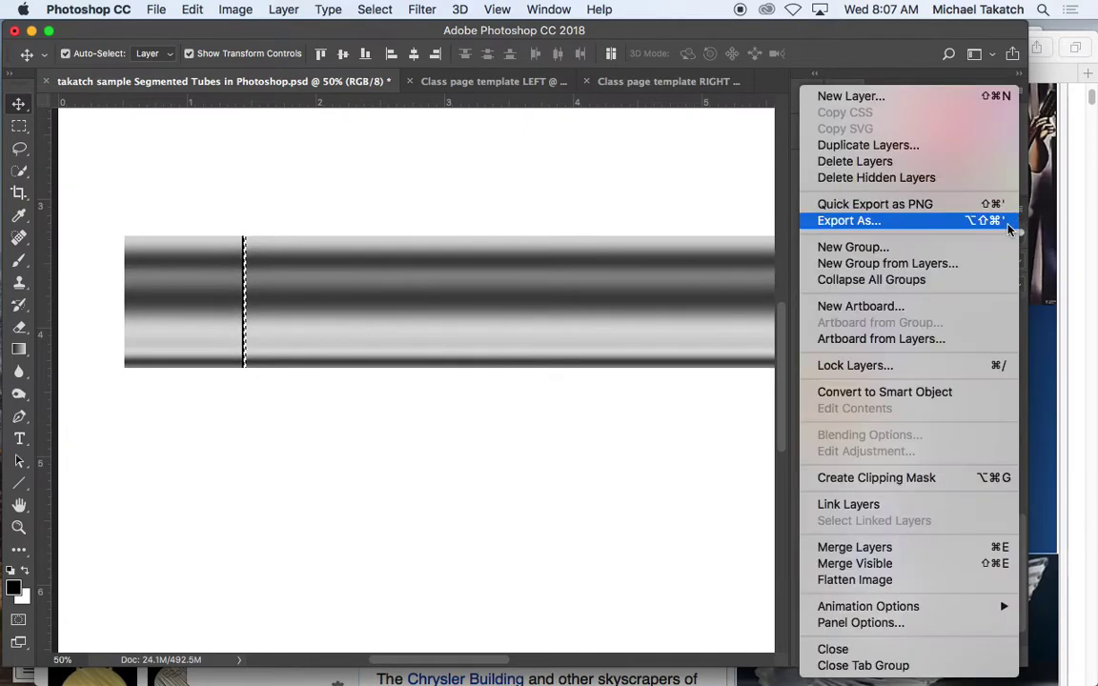
pyautogui.click(901, 548)
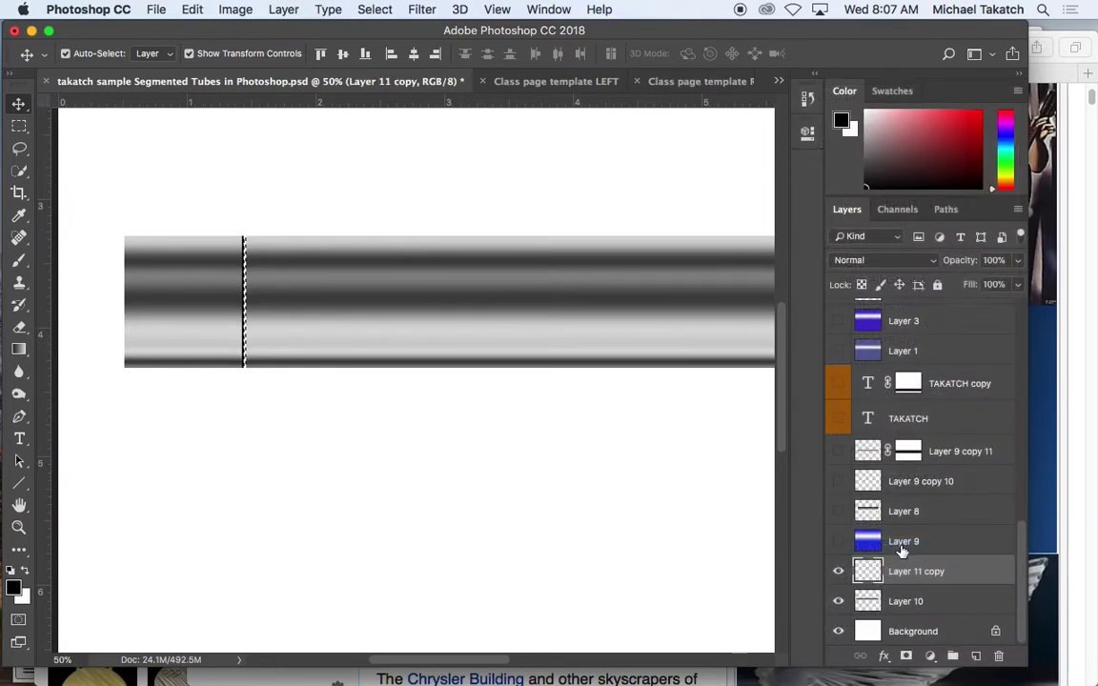
pyautogui.press('super+d')
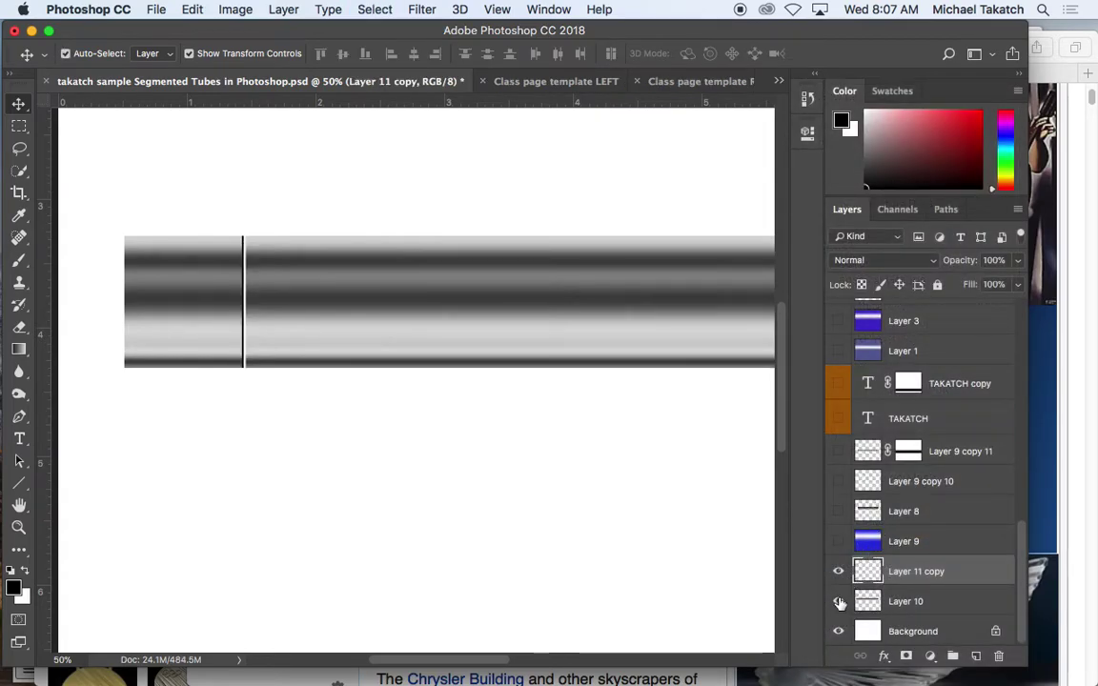
pyautogui.click(839, 573)
pyautogui.click(838, 572)
# - Duplicate the black-and-white line pair to about 2.5 on the horizontal ruler, and undo the attempt to place another one further along
pyautogui.moveTo(246, 323); pyautogui.dragTo(388, 320)
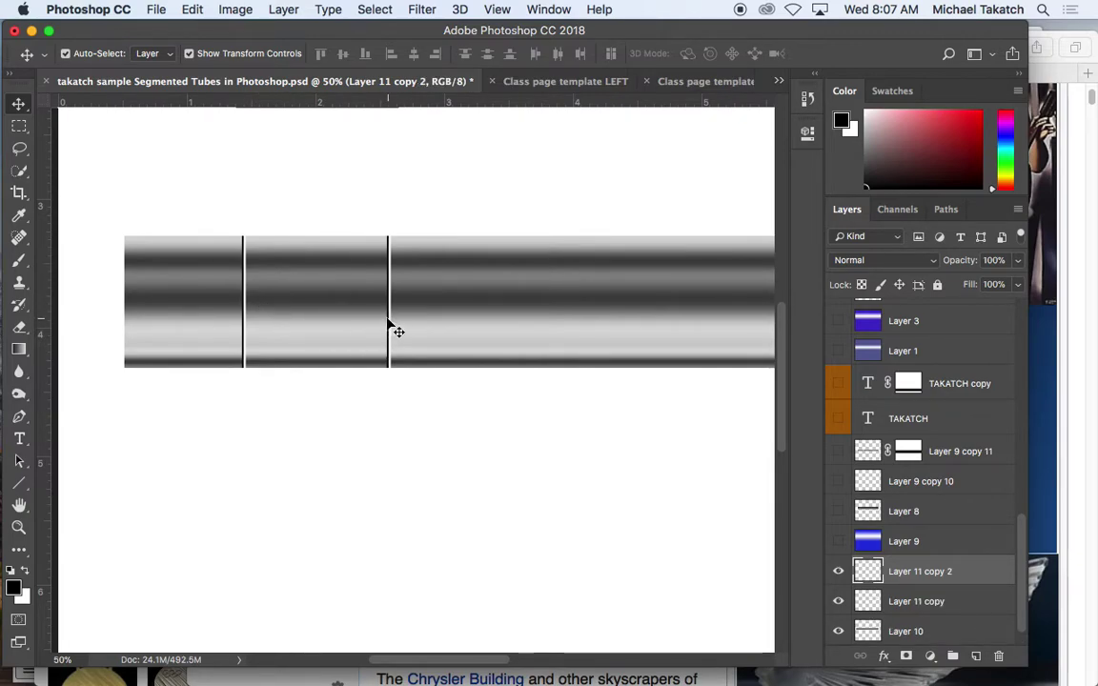
pyautogui.moveTo(388, 326); pyautogui.dragTo(520, 326)
pyautogui.press('super+z')
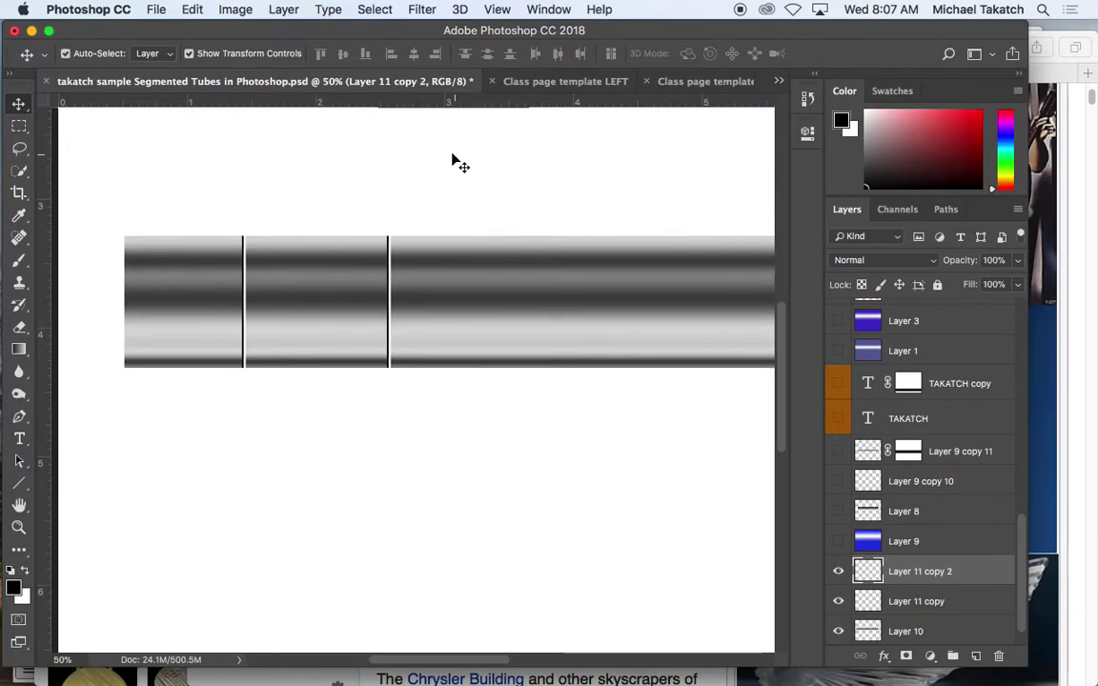
# - Turn on the display of extras so that guides and transform controls are shown
pyautogui.click(497, 10)
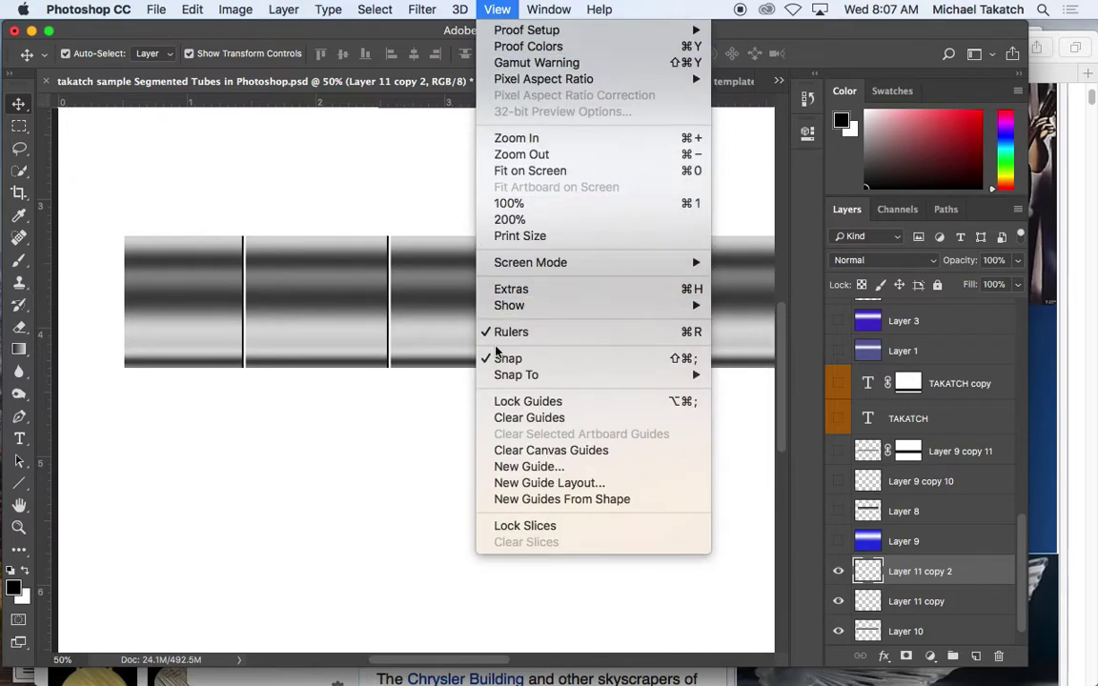
pyautogui.moveTo(507, 375)
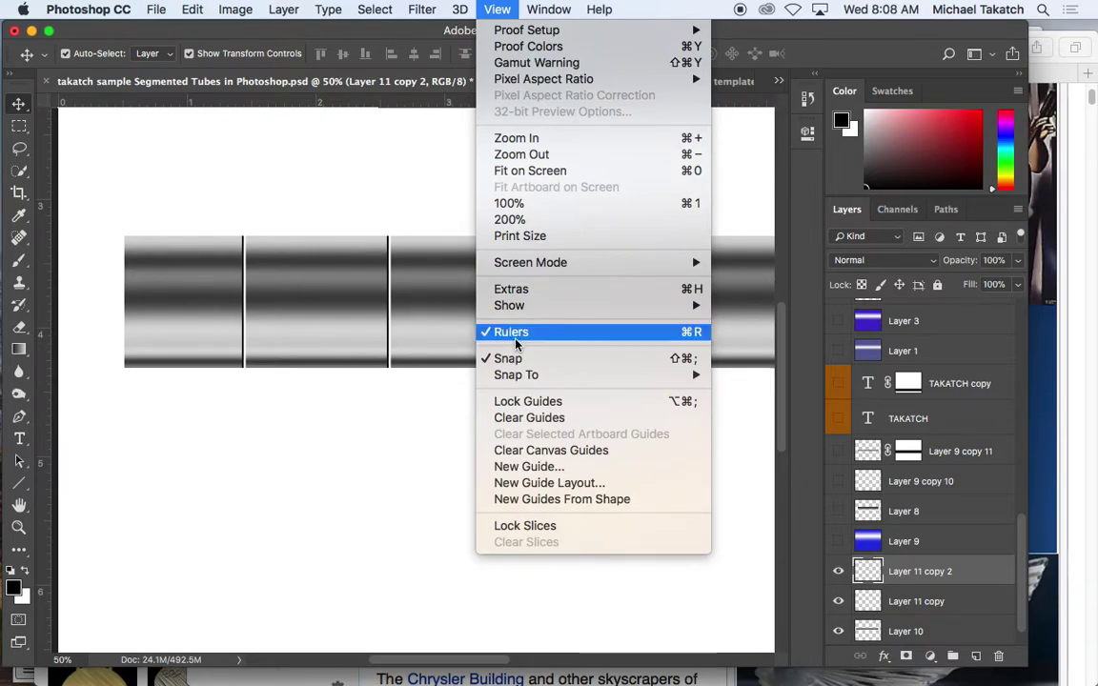
pyautogui.moveTo(519, 311)
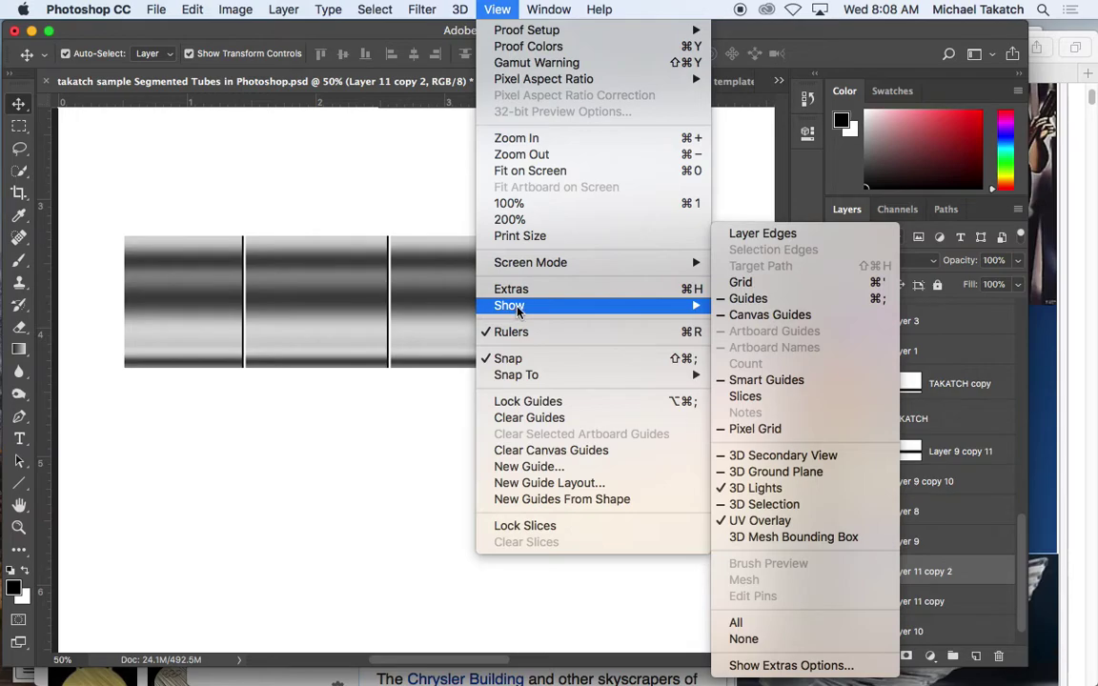
pyautogui.click(519, 292)
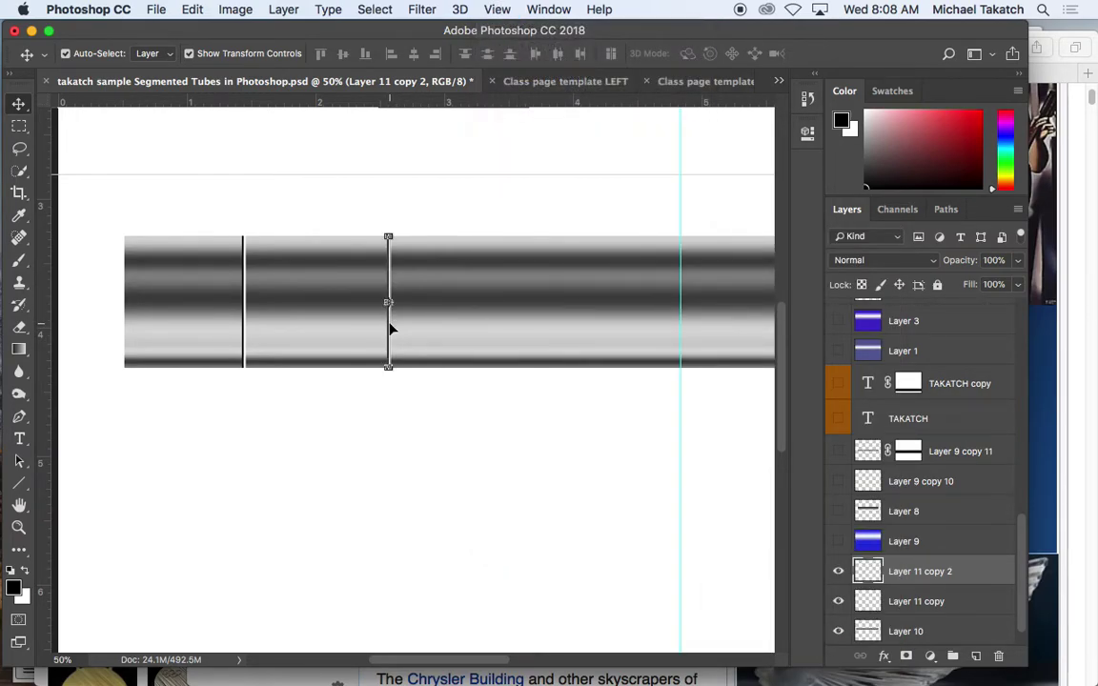
# - Add line-pair copies at about 3.7 and 4.8 on the horizontal ruler, and move the vertical guide to about 4.1
pyautogui.moveTo(389, 329); pyautogui.dragTo(434, 338)
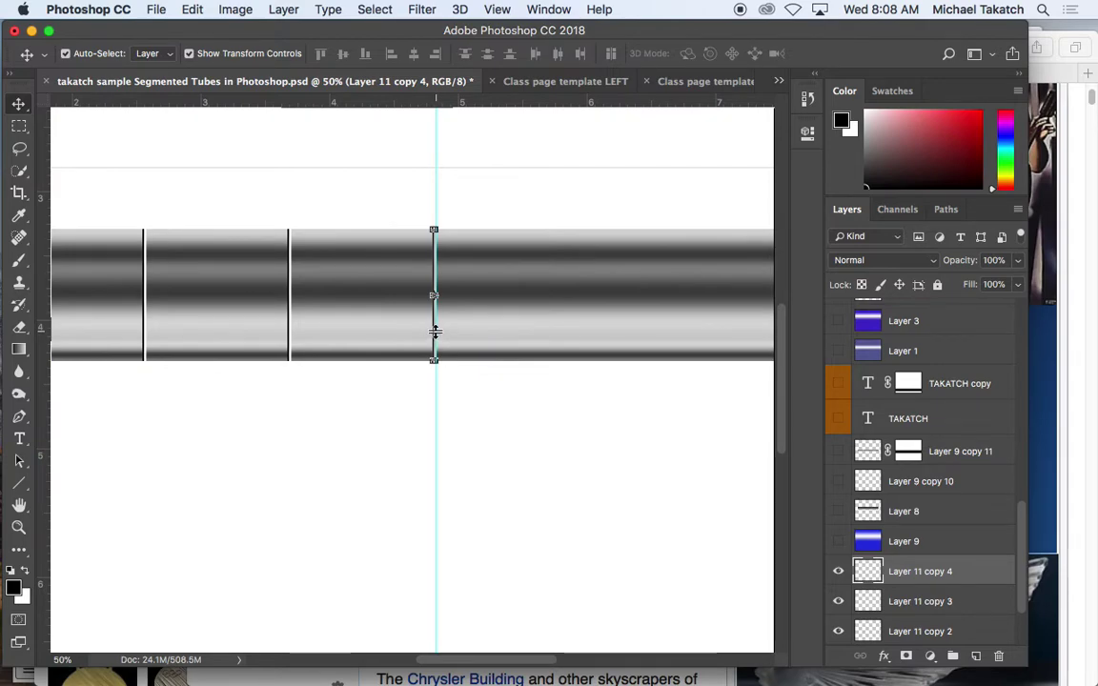
pyautogui.click(435, 331)
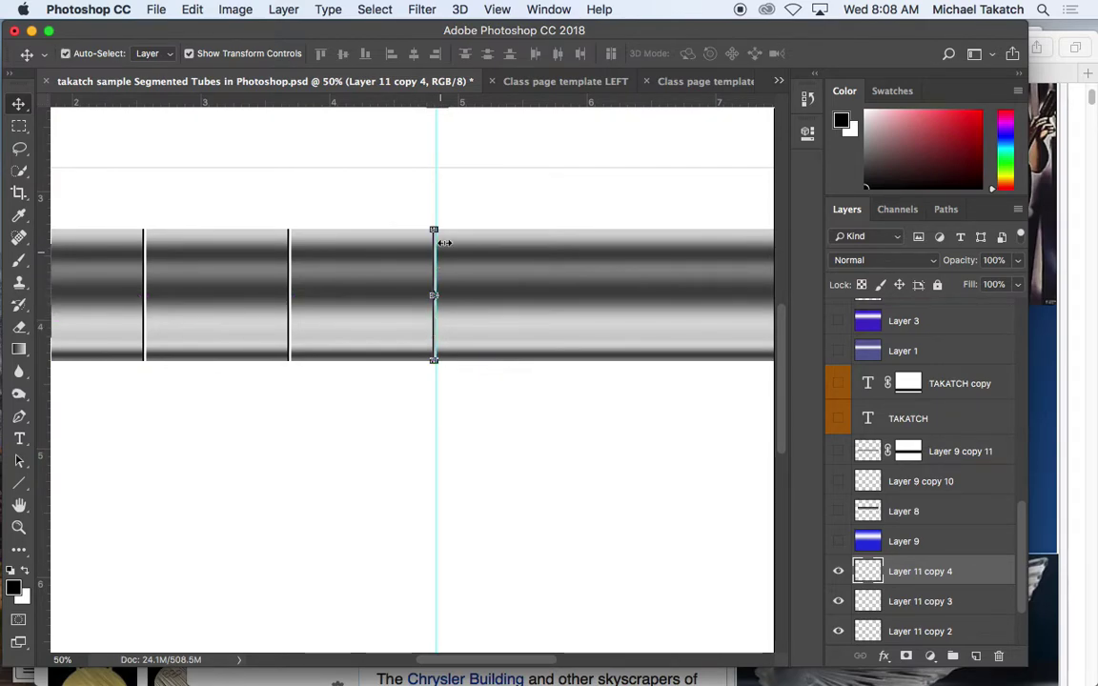
pyautogui.moveTo(436, 148); pyautogui.dragTo(350, 151)
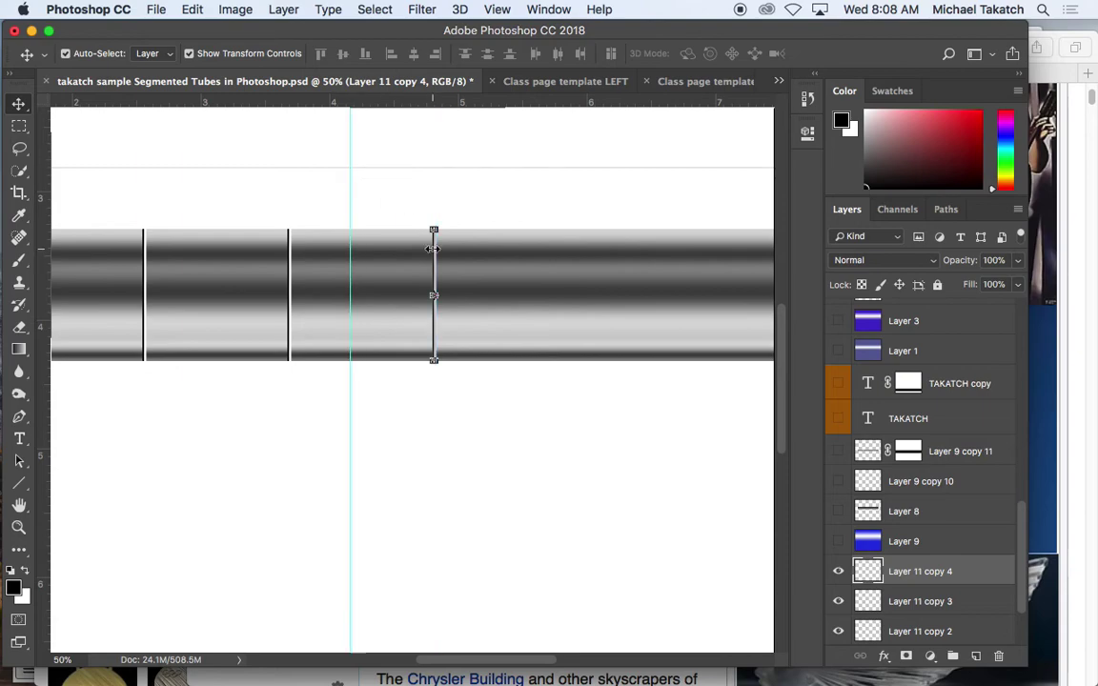
# - Duplicate the line pair four more times at the same spacing, ending at about 9.3 on the horizontal ruler
pyautogui.moveTo(436, 273); pyautogui.dragTo(579, 288)
pyautogui.moveTo(662, 304); pyautogui.dragTo(377, 286)
pyautogui.moveTo(312, 257); pyautogui.dragTo(602, 270)
pyautogui.hscroll(5, 661, 282)
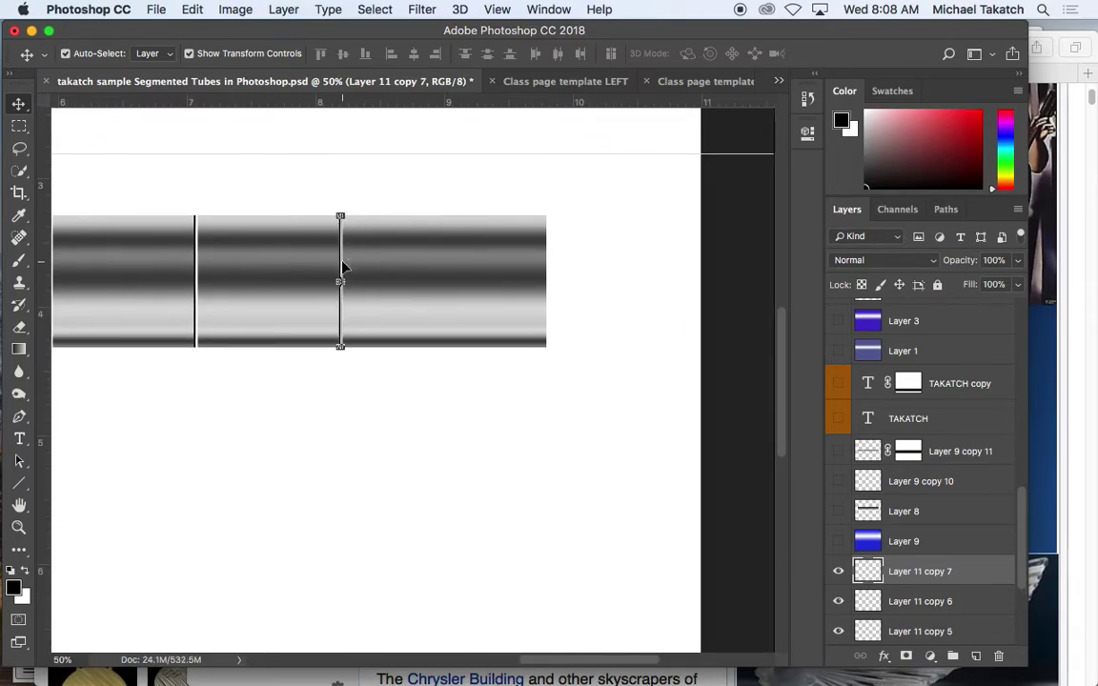
pyautogui.moveTo(345, 267); pyautogui.dragTo(488, 271)
pyautogui.press('super+minus')
pyautogui.press('super+minus')
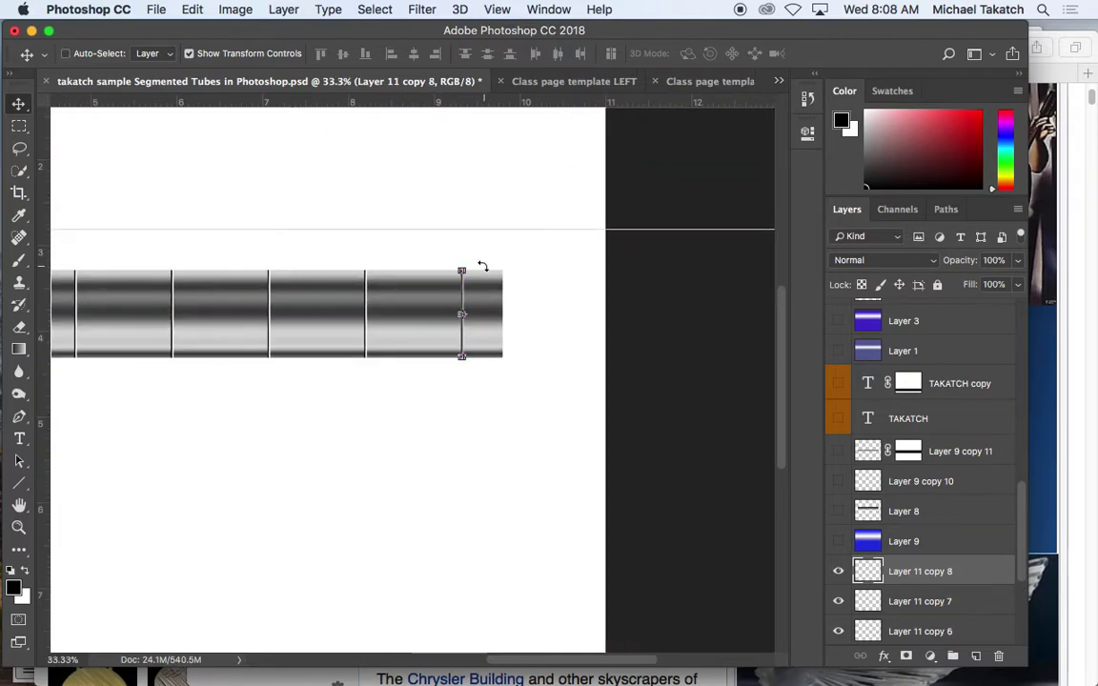
pyautogui.press('super+minus')
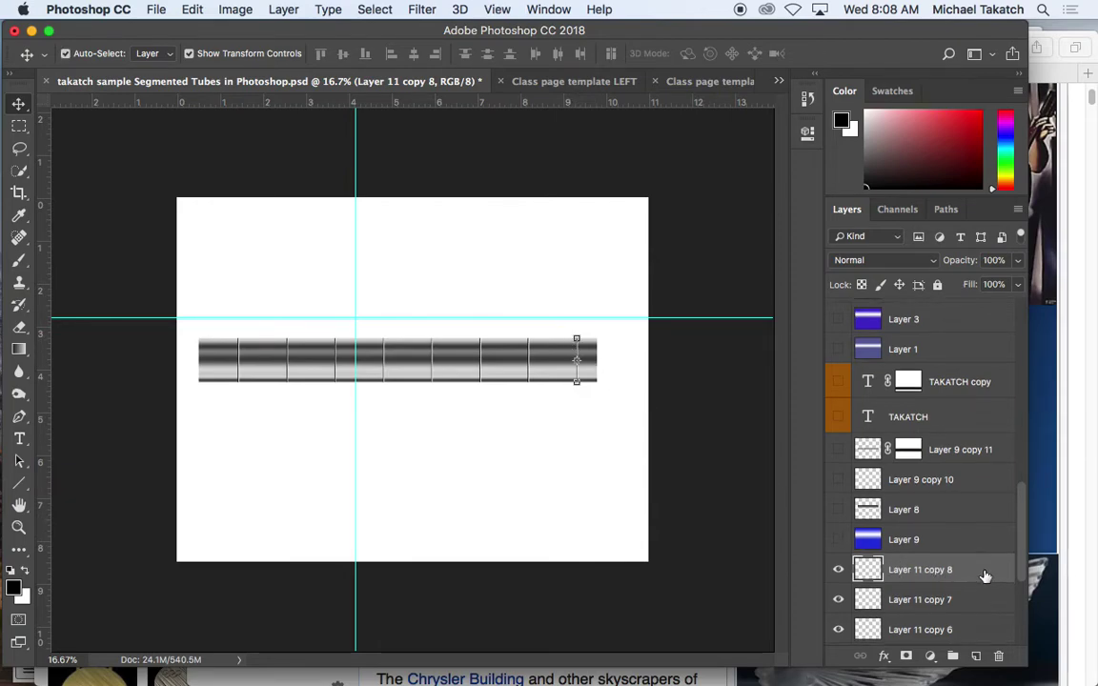
# - Merge all line-pair layers from Layer 11 copy through Layer 11 copy 8 into one layer, and check it separately from the bar
pyautogui.scroll(-5, 982, 574)
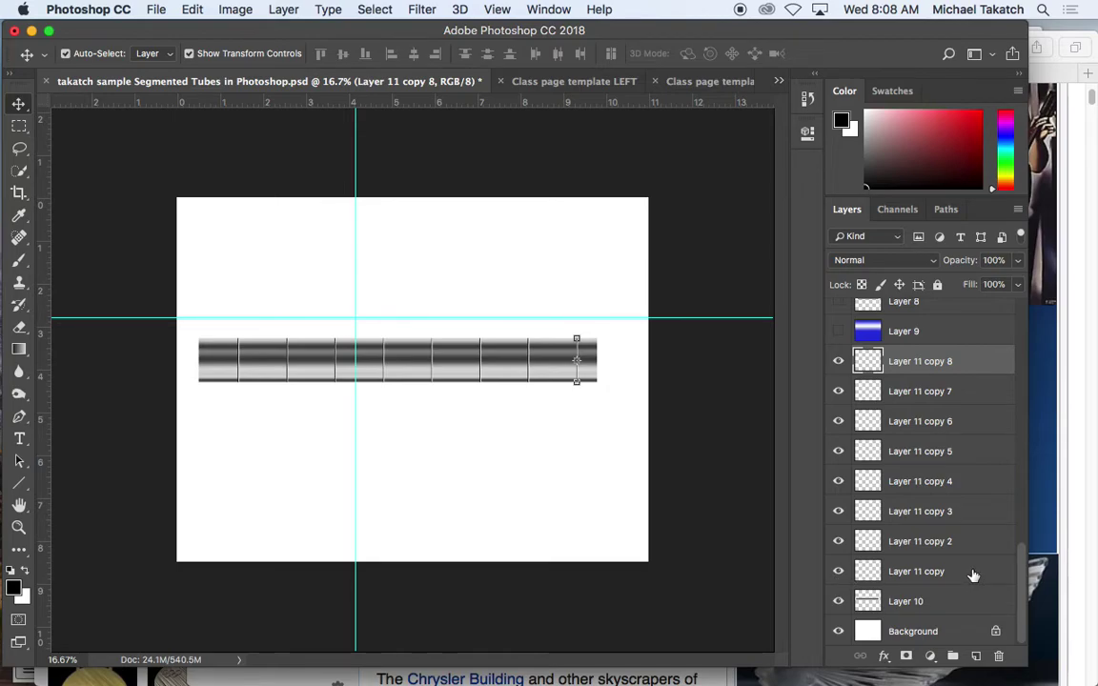
pyautogui.keyDown('shift'); pyautogui.click(972, 576); pyautogui.keyUp('shift')
pyautogui.moveTo(839, 391); pyautogui.dragTo(840, 557)
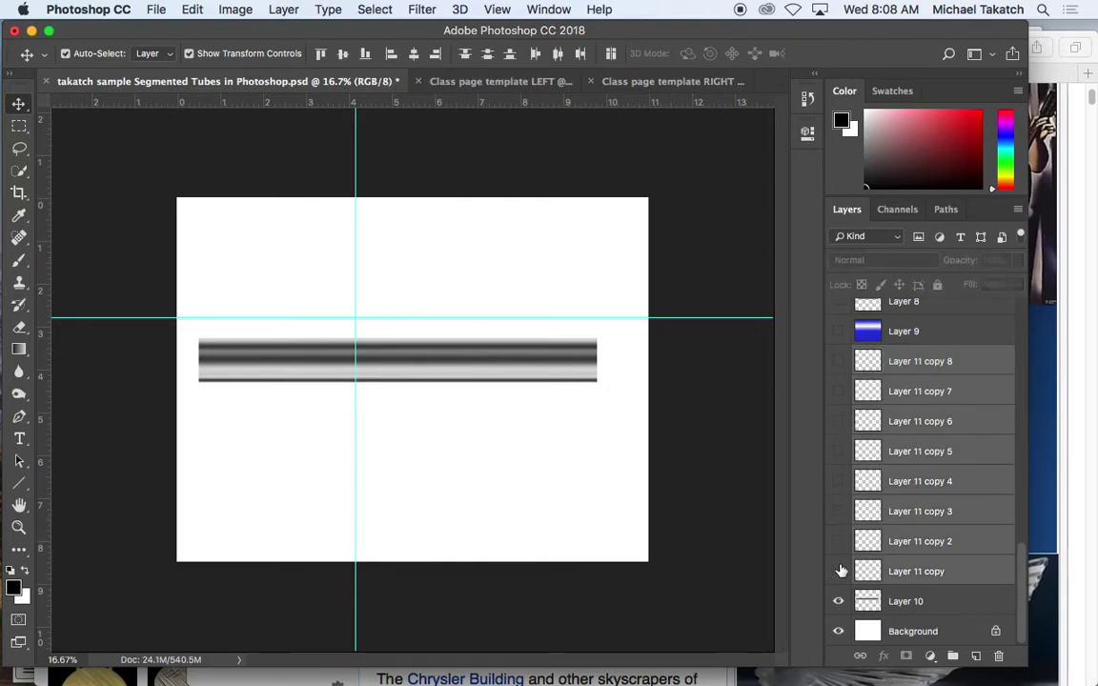
pyautogui.moveTo(842, 368); pyautogui.dragTo(840, 569)
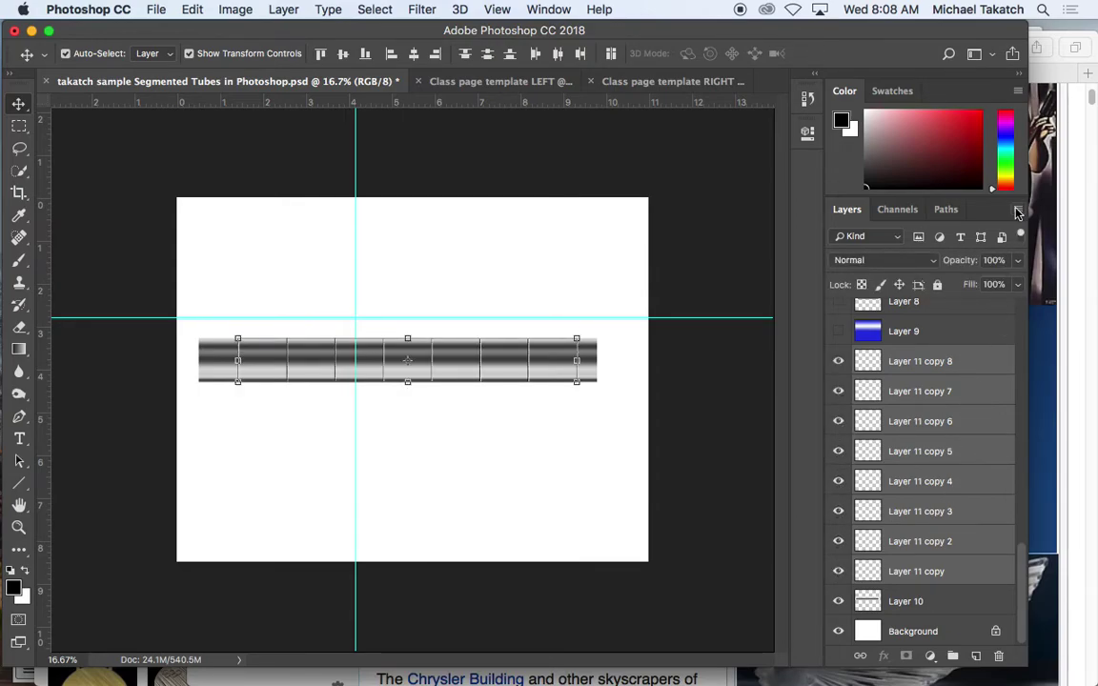
pyautogui.click(1018, 212)
pyautogui.click(855, 544)
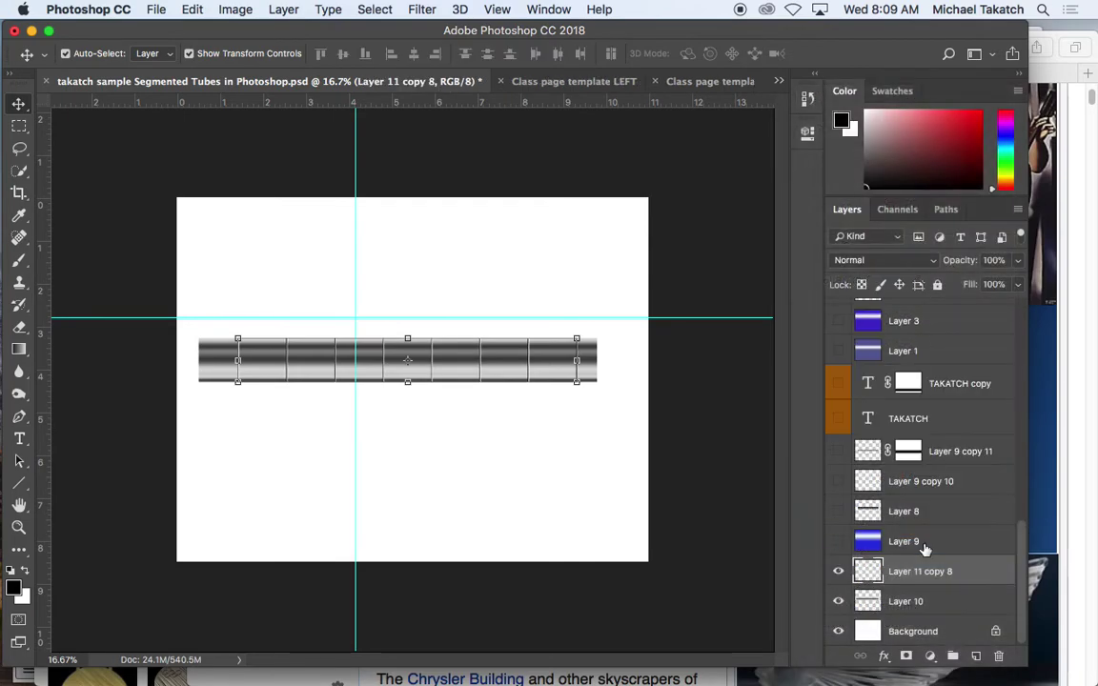
pyautogui.click(838, 572)
pyautogui.click(838, 572)
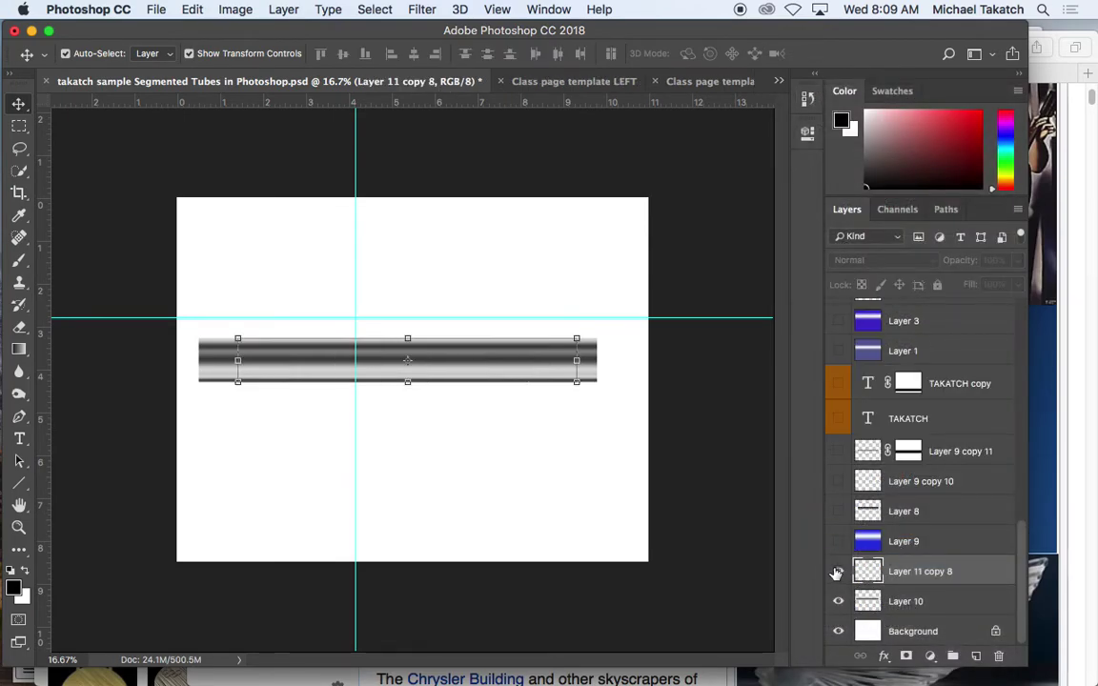
pyautogui.click(839, 603)
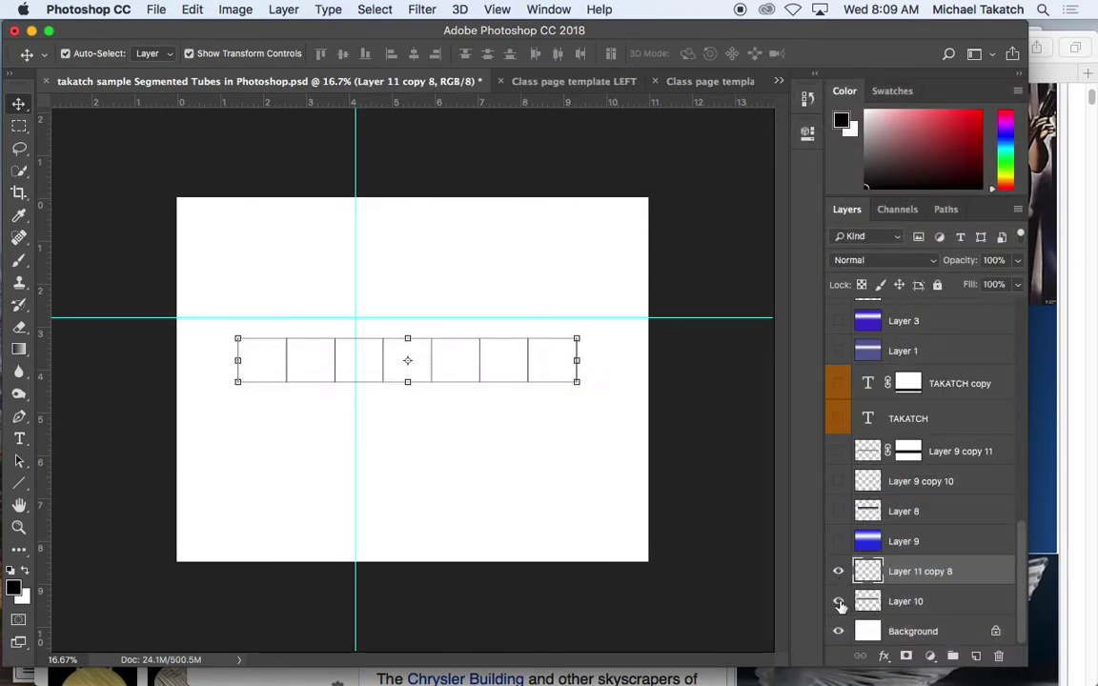
pyautogui.click(839, 603)
# - Stretch the gradient bar on Layer 10 horizontally to 103.55% width from its right edge
pyautogui.click(948, 604)
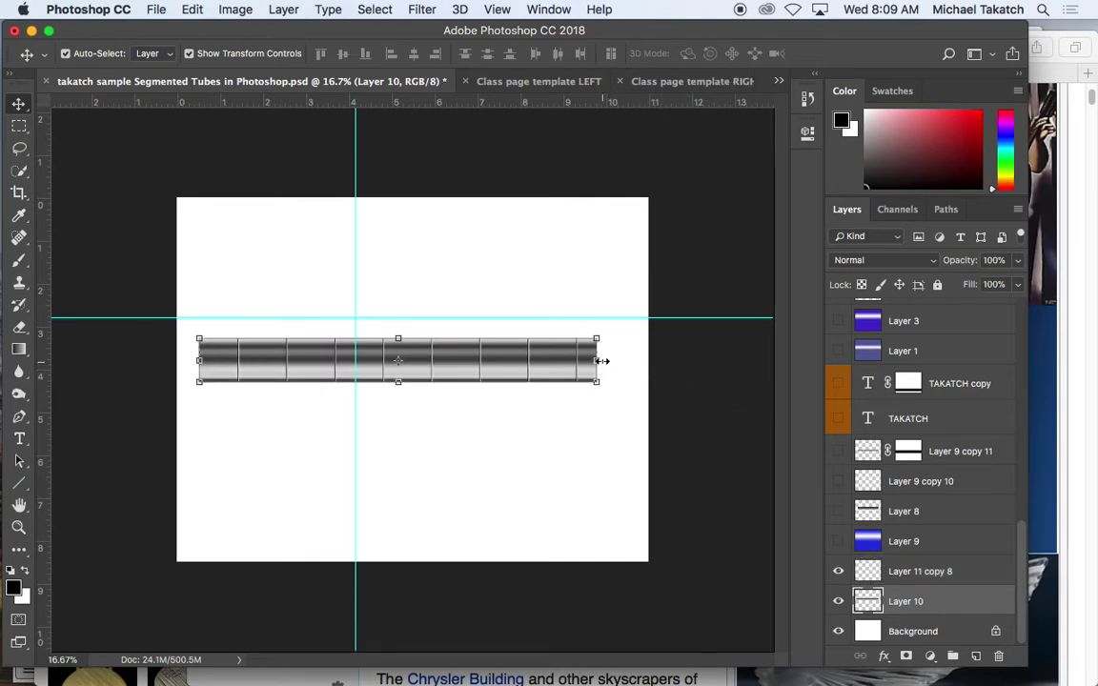
pyautogui.moveTo(599, 360); pyautogui.dragTo(613, 361)
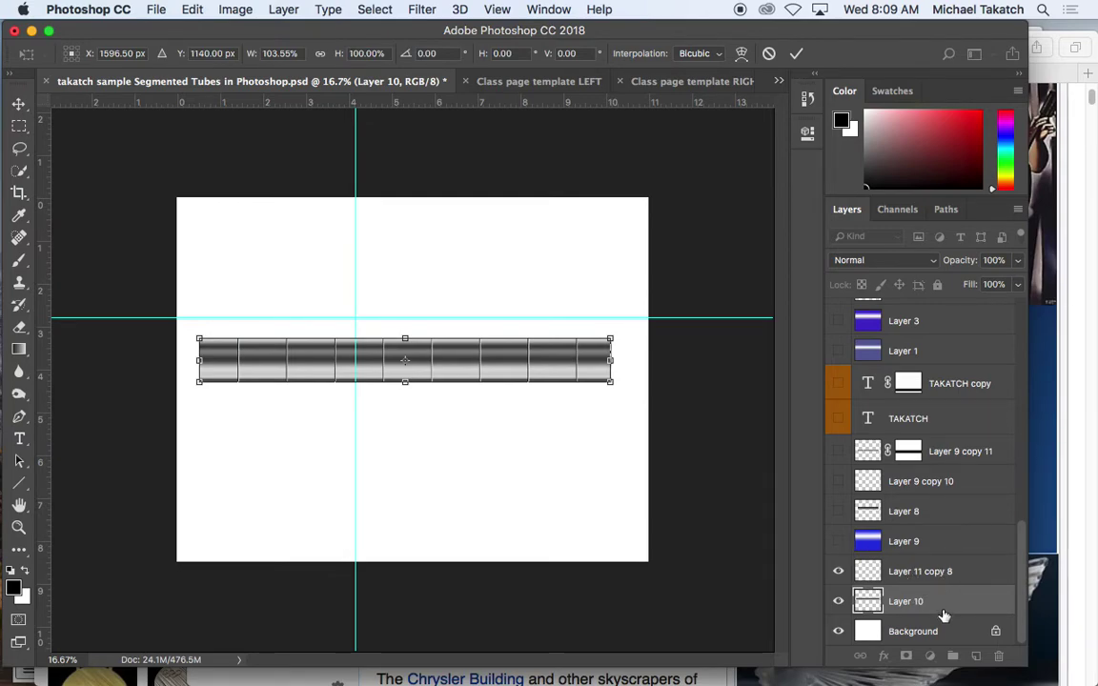
pyautogui.press('Return')
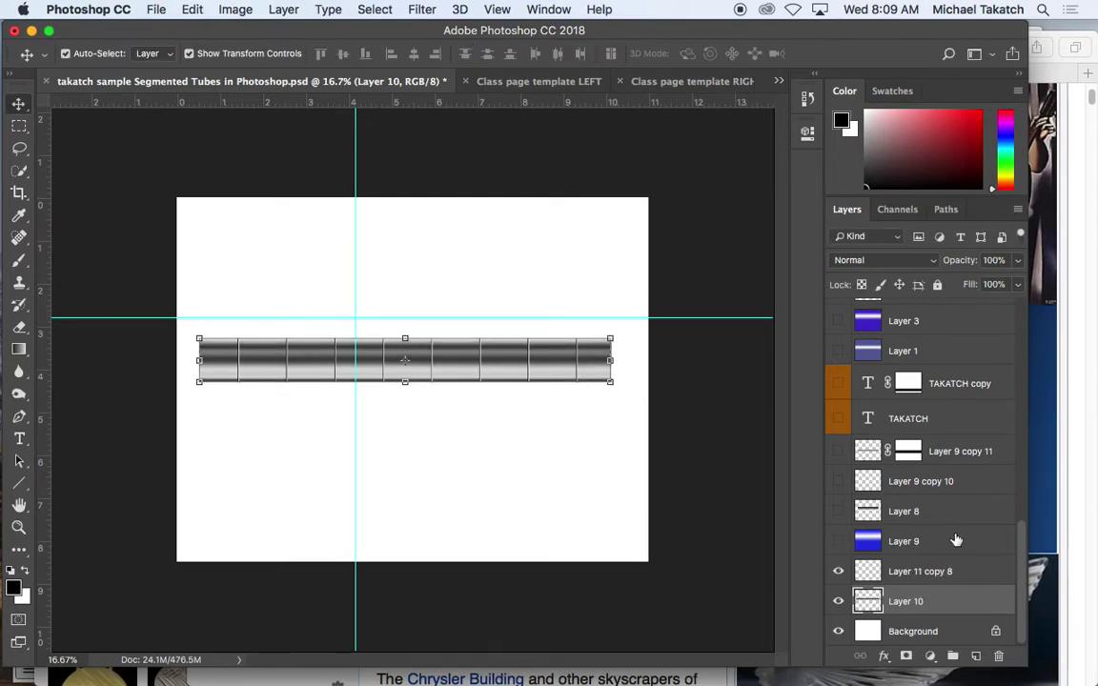
# - Preview the blue gradient of Layer 9 beneath the bar, and move the layer back up above Layer 8
pyautogui.moveTo(961, 541); pyautogui.dragTo(961, 613)
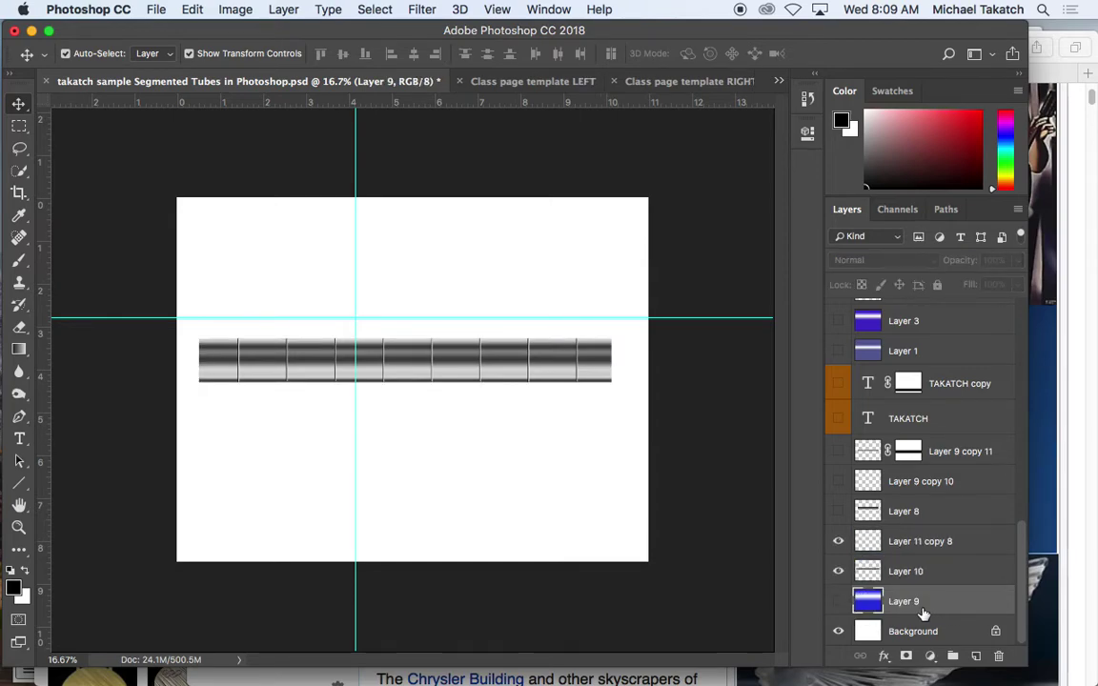
pyautogui.click(839, 601)
pyautogui.click(839, 602)
pyautogui.moveTo(963, 601); pyautogui.dragTo(952, 496)
# - Create a new layer directly above the Background and set the foreground colour to blue 2525f1
pyautogui.click(851, 635)
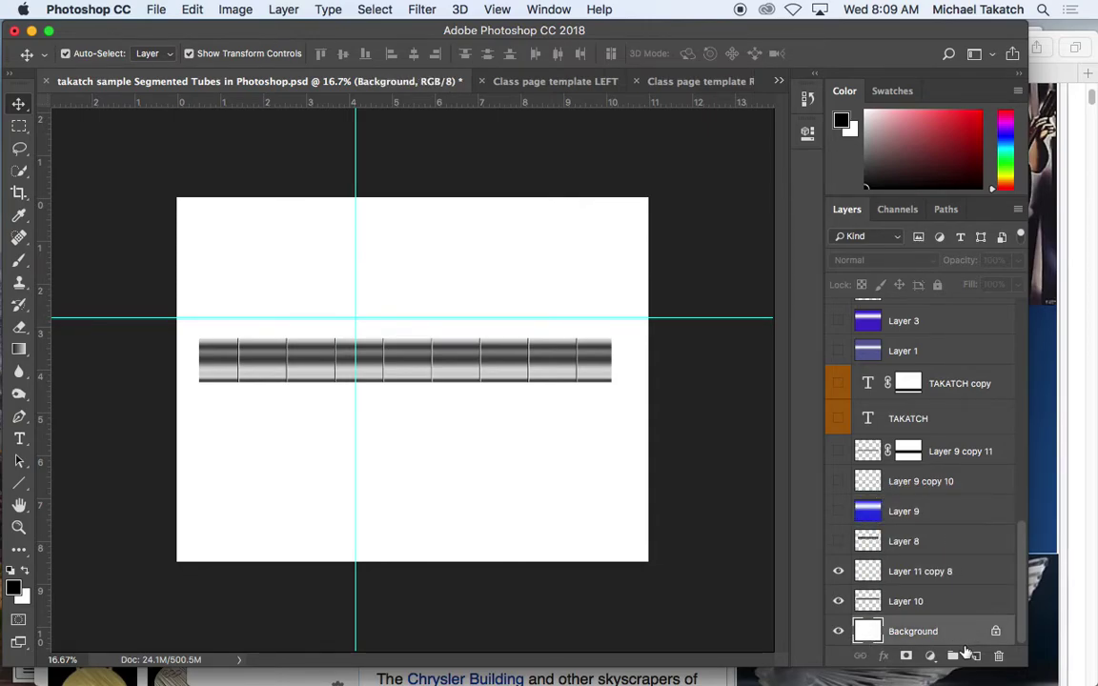
pyautogui.click(975, 656)
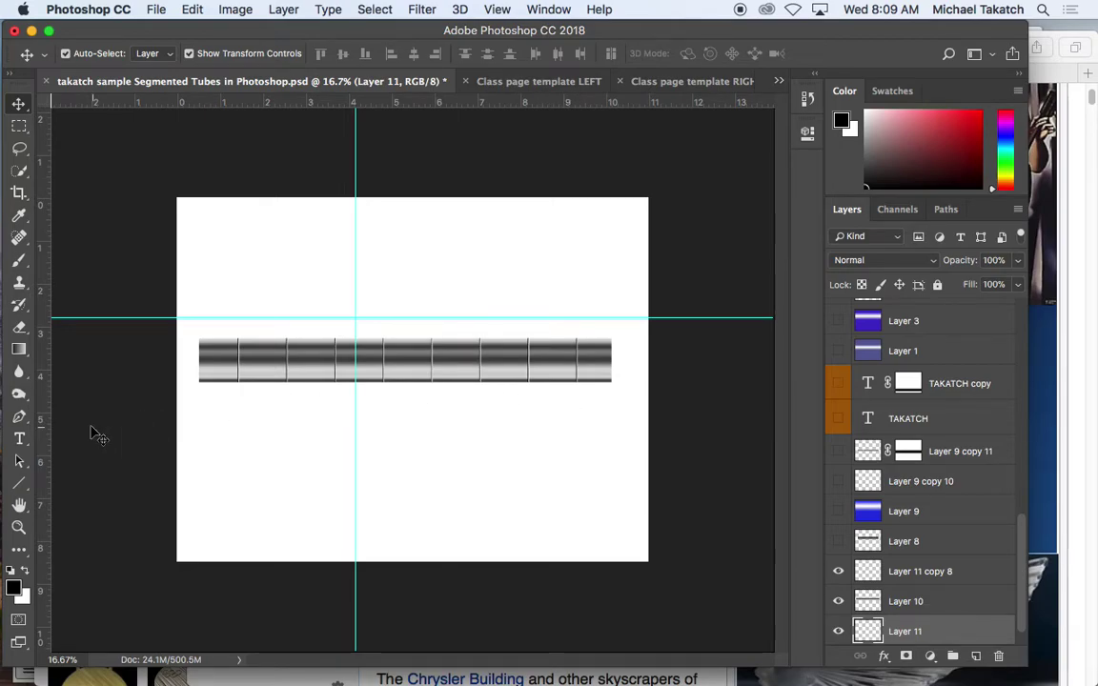
pyautogui.click(15, 589)
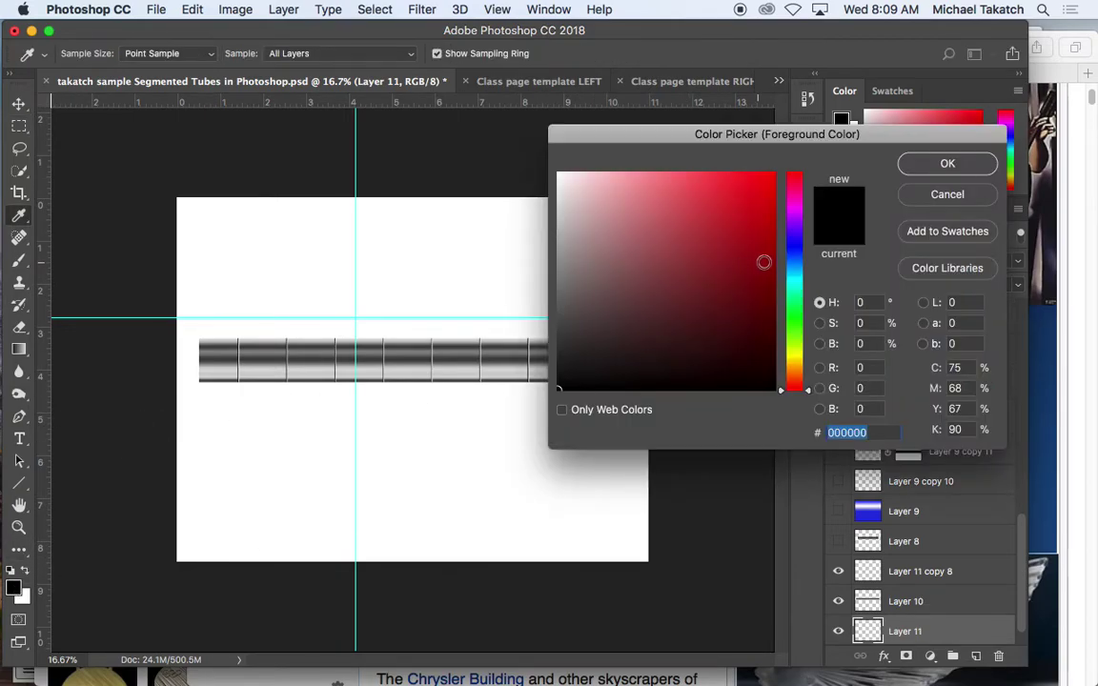
pyautogui.click(793, 245)
pyautogui.click(742, 185)
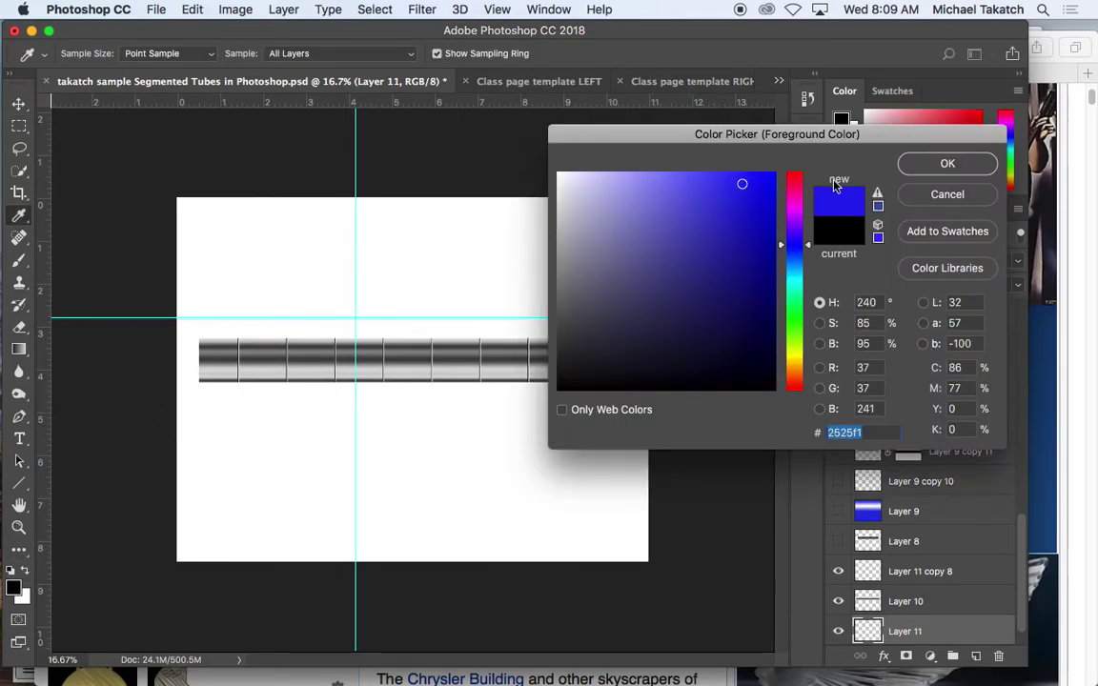
pyautogui.click(916, 166)
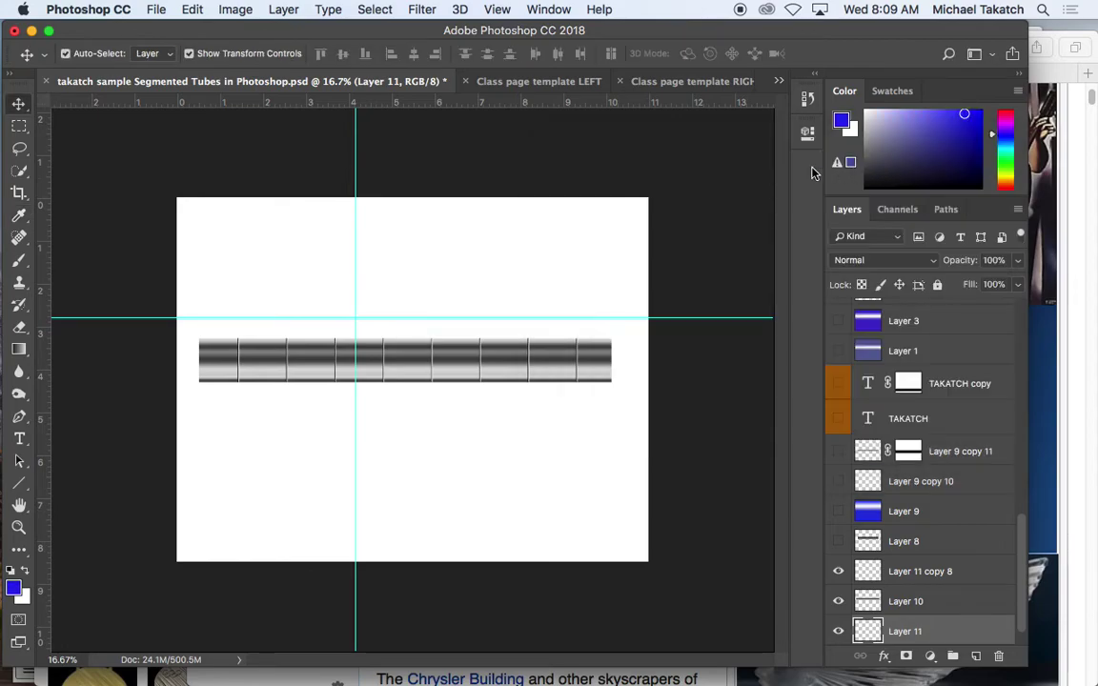
# - Draw a reflected copper gradient on the new layer from the bar's centre down to about 5 on the vertical ruler
pyautogui.click(18, 349)
pyautogui.click(228, 54)
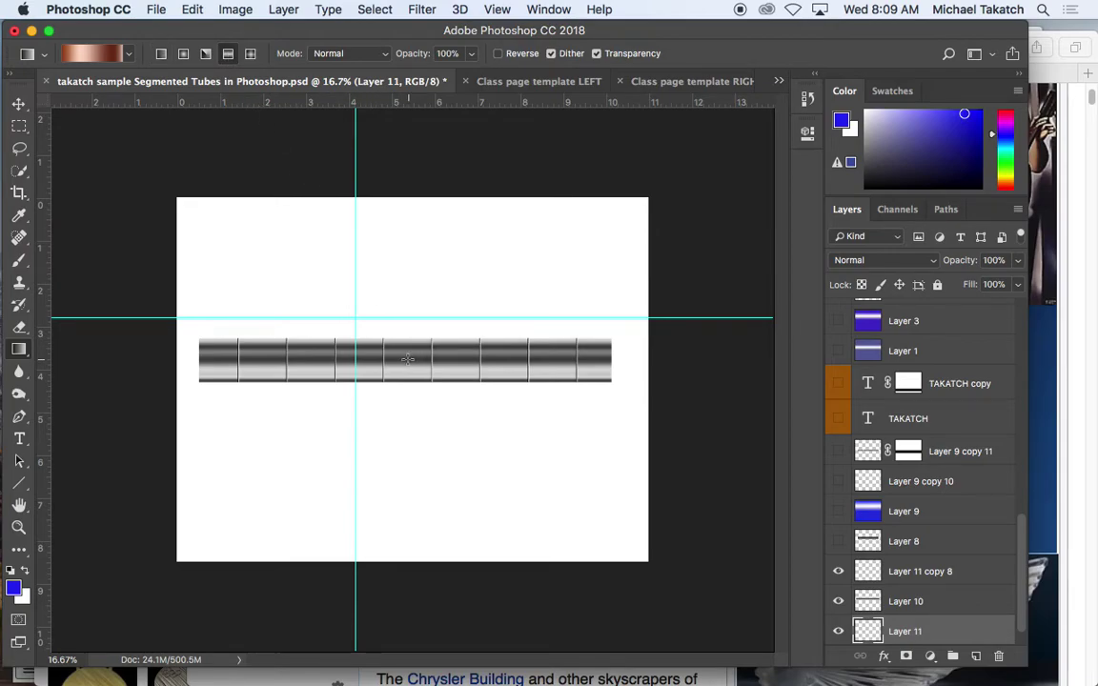
pyautogui.moveTo(408, 412); pyautogui.dragTo(409, 413)
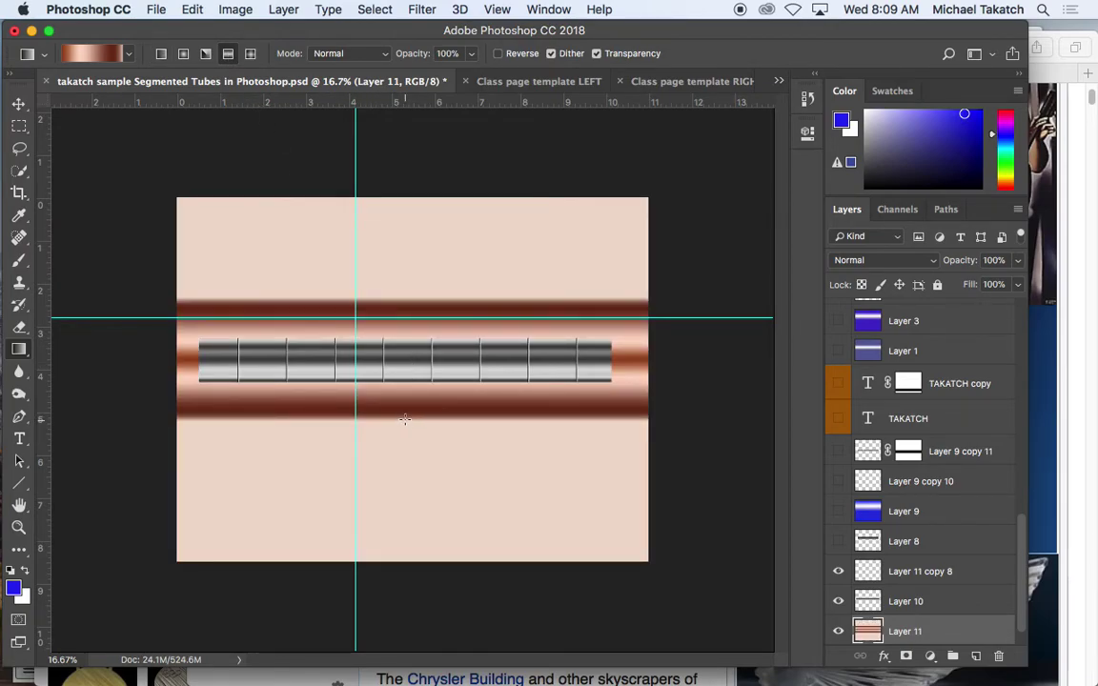
# - Switch the gradient to the Foreground to Background preset, running from blue to white
pyautogui.click(91, 53)
pyautogui.click(394, 183)
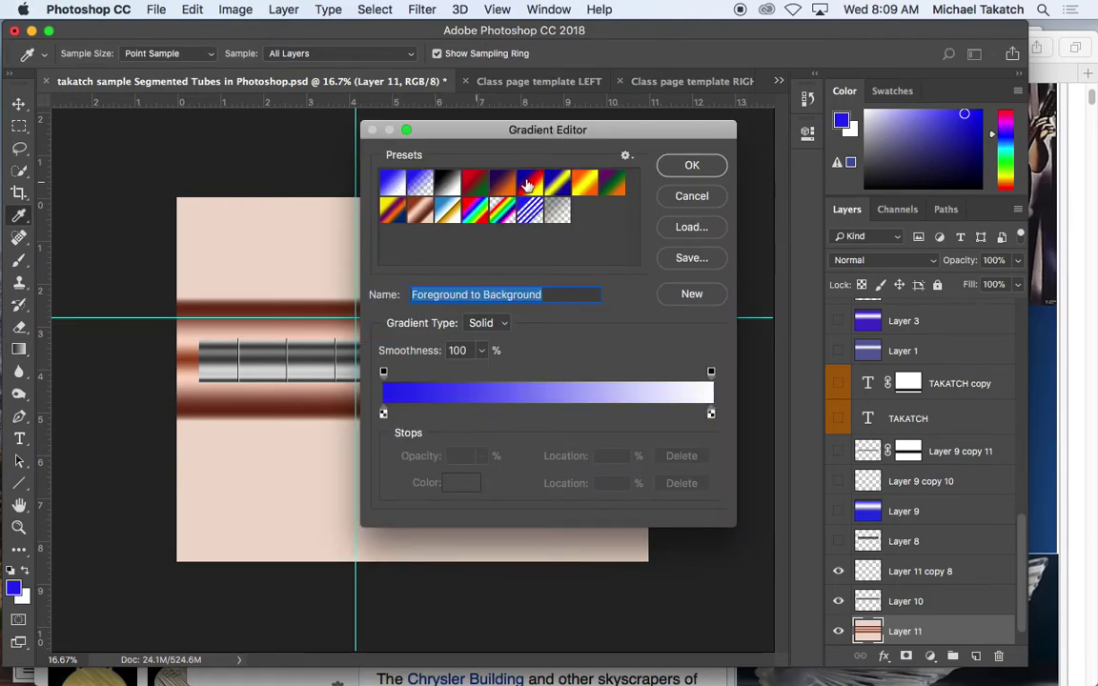
pyautogui.click(694, 165)
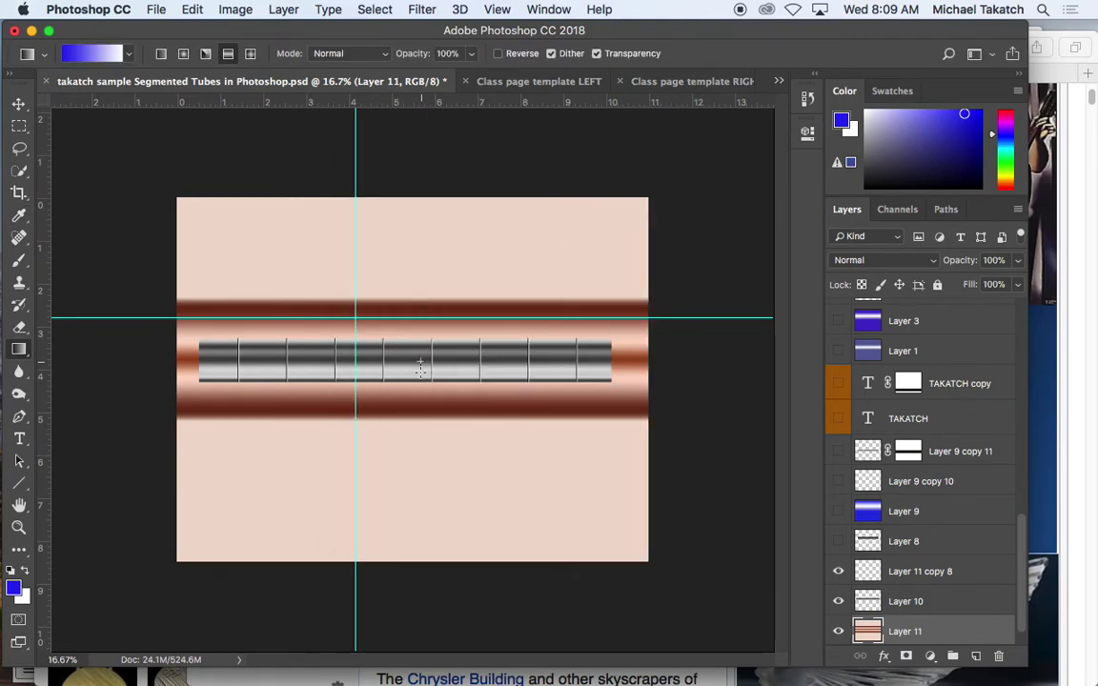
# - Draw a reversed reflected gradient on Layer 11, white at the bar's centre turning blue by about 6 on the vertical ruler
pyautogui.moveTo(420, 474); pyautogui.dragTo(422, 466)
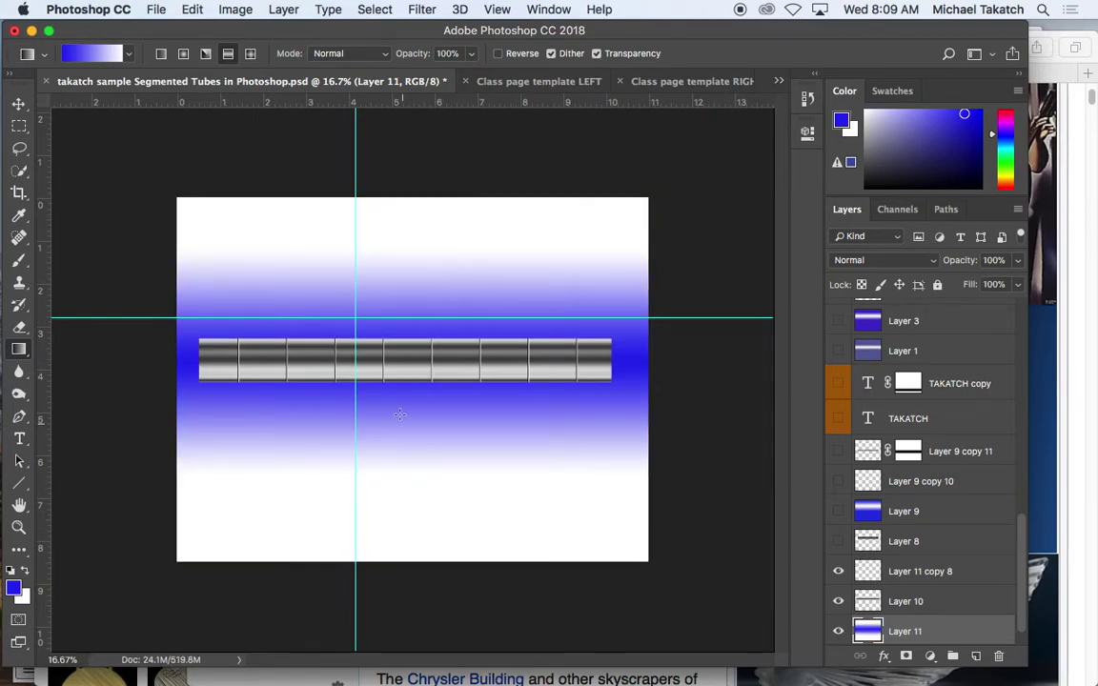
pyautogui.click(498, 54)
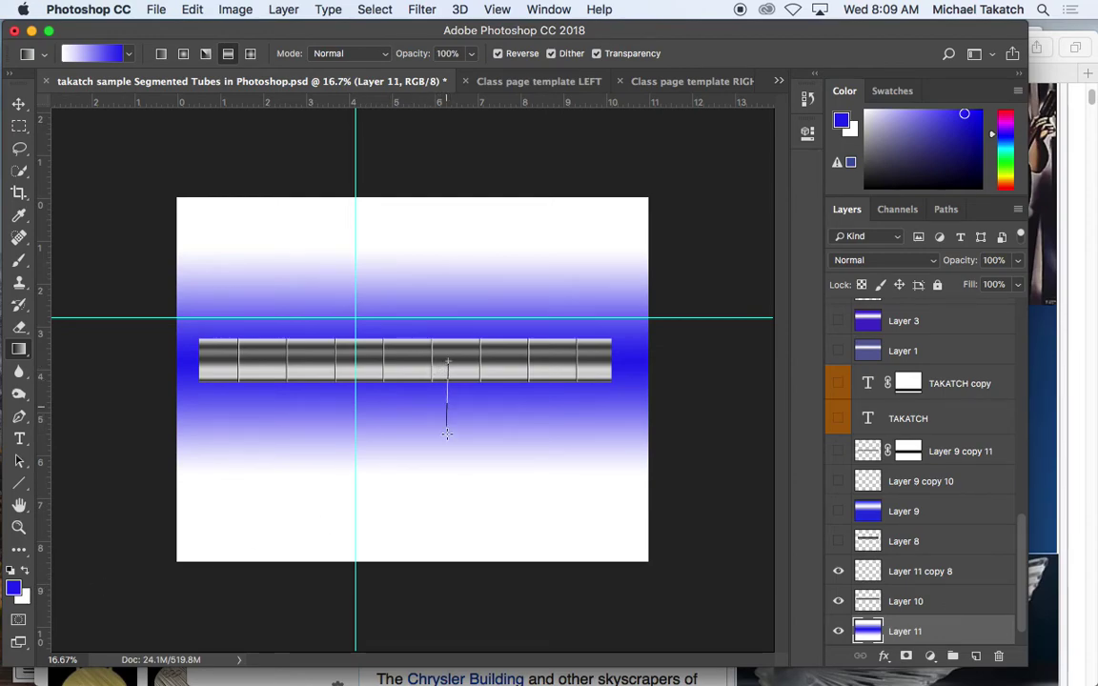
pyautogui.moveTo(445, 454); pyautogui.dragTo(446, 458)
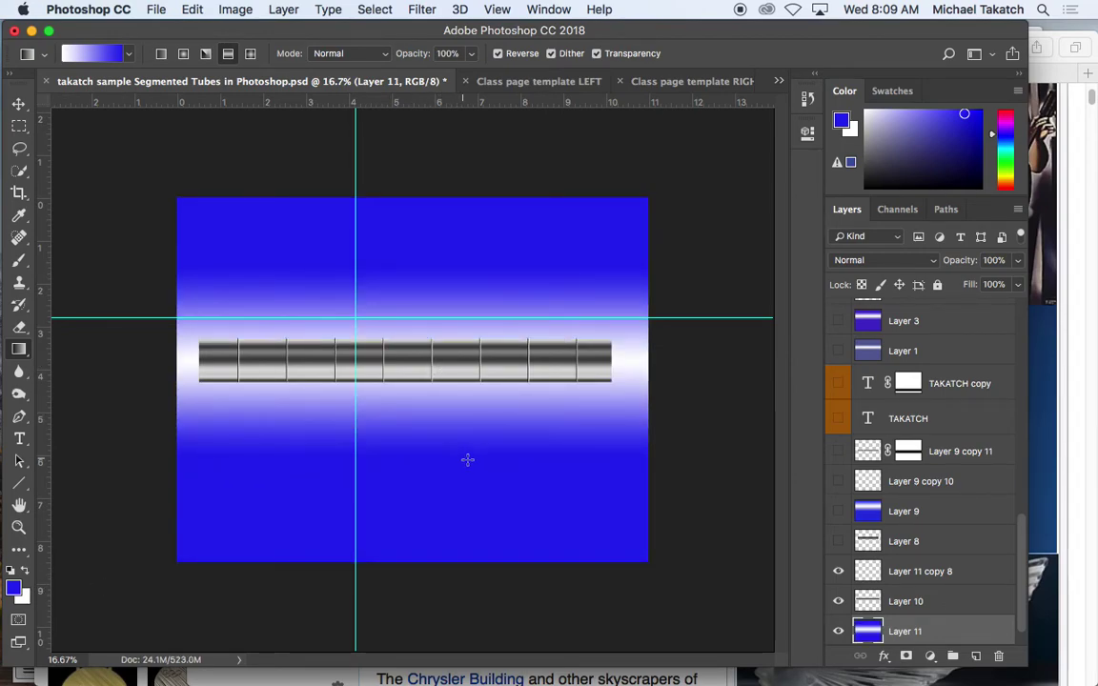
# - Duplicate Layer 10 and Layer 11 copy 8 together and merge the two duplicates into one layer
pyautogui.press('super+equal')
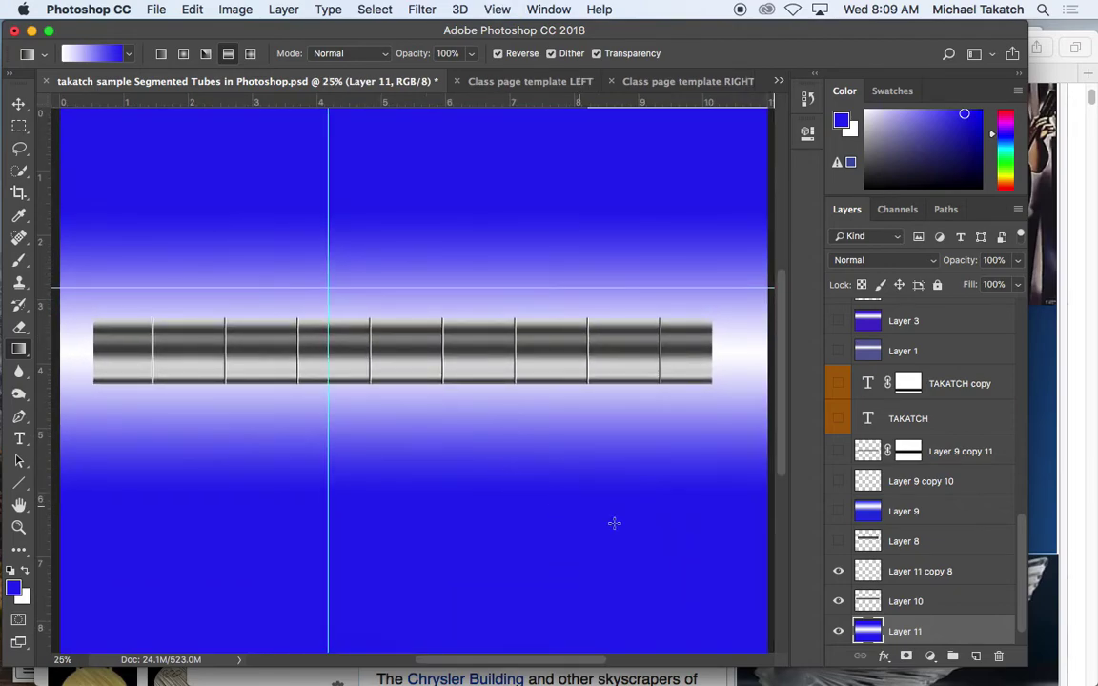
pyautogui.click(894, 595)
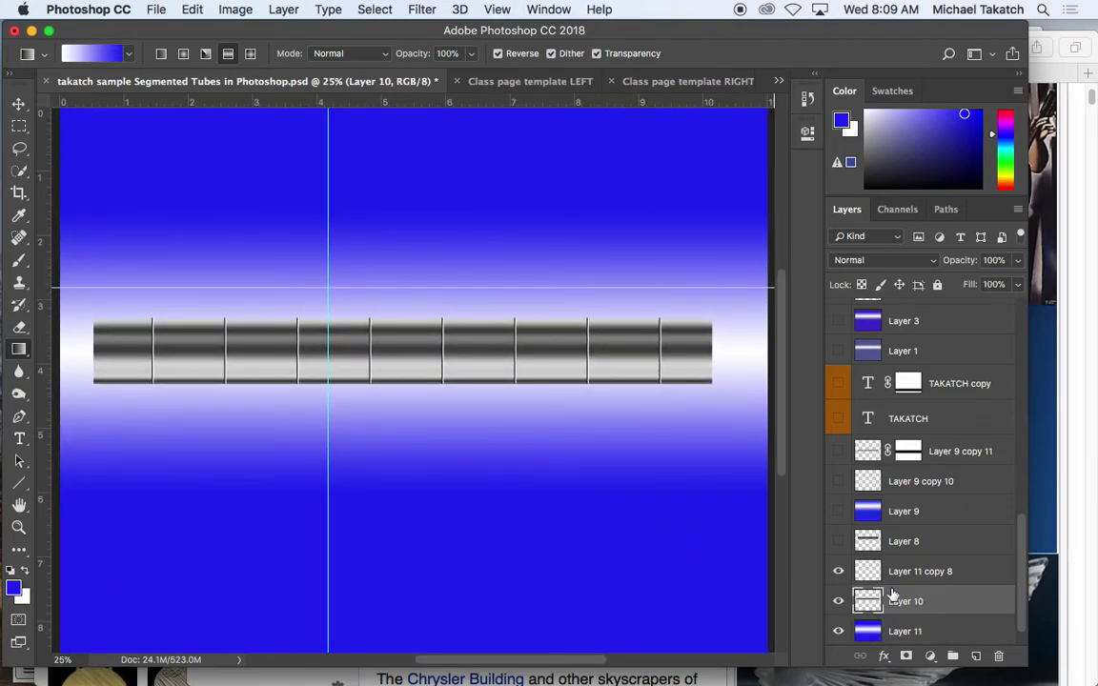
pyautogui.click(840, 603)
pyautogui.click(840, 602)
pyautogui.click(839, 571)
pyautogui.click(839, 571)
pyautogui.click(966, 576)
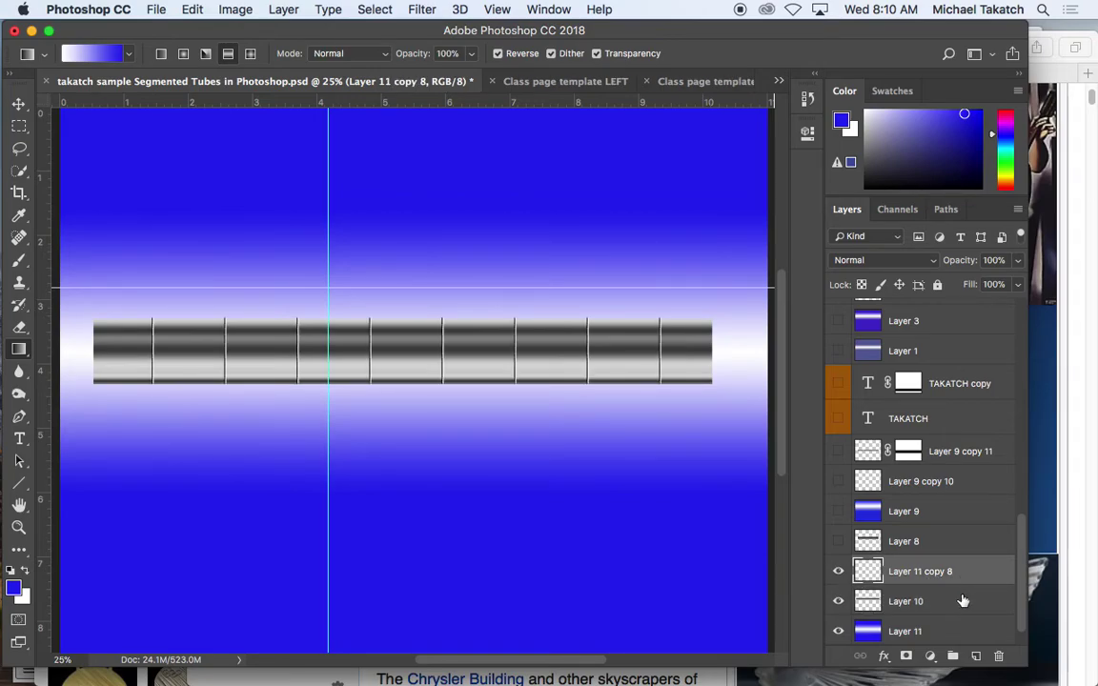
pyautogui.keyDown('shift'); pyautogui.click(963, 601); pyautogui.keyUp('shift')
pyautogui.moveTo(963, 580); pyautogui.dragTo(877, 577)
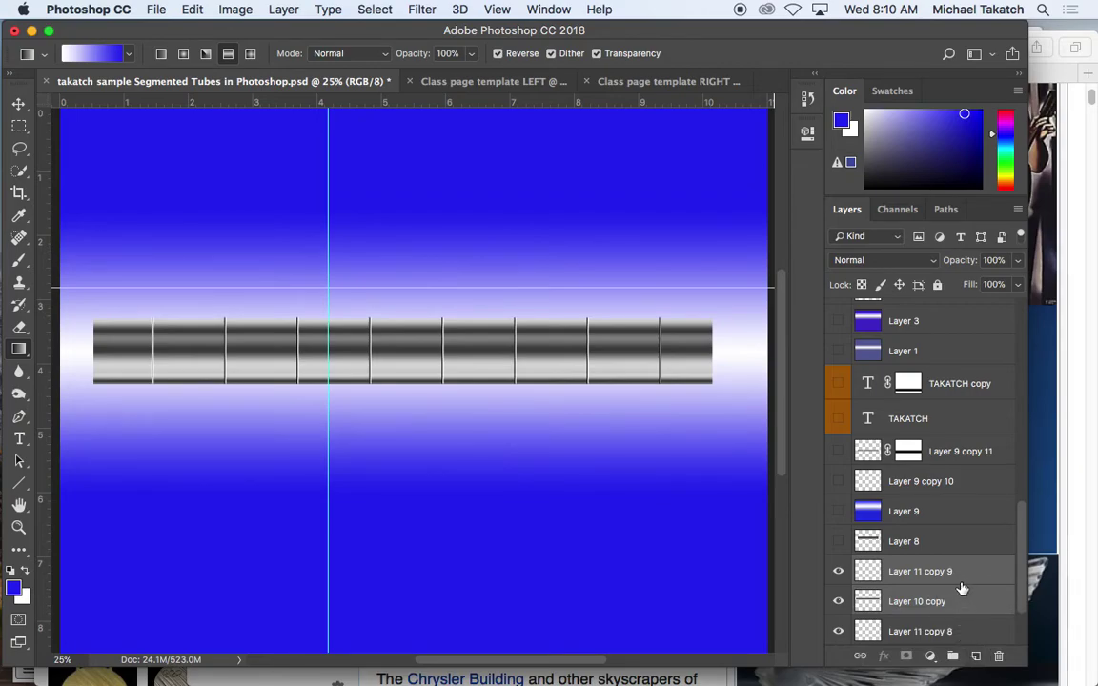
pyautogui.scroll(-3, 961, 589)
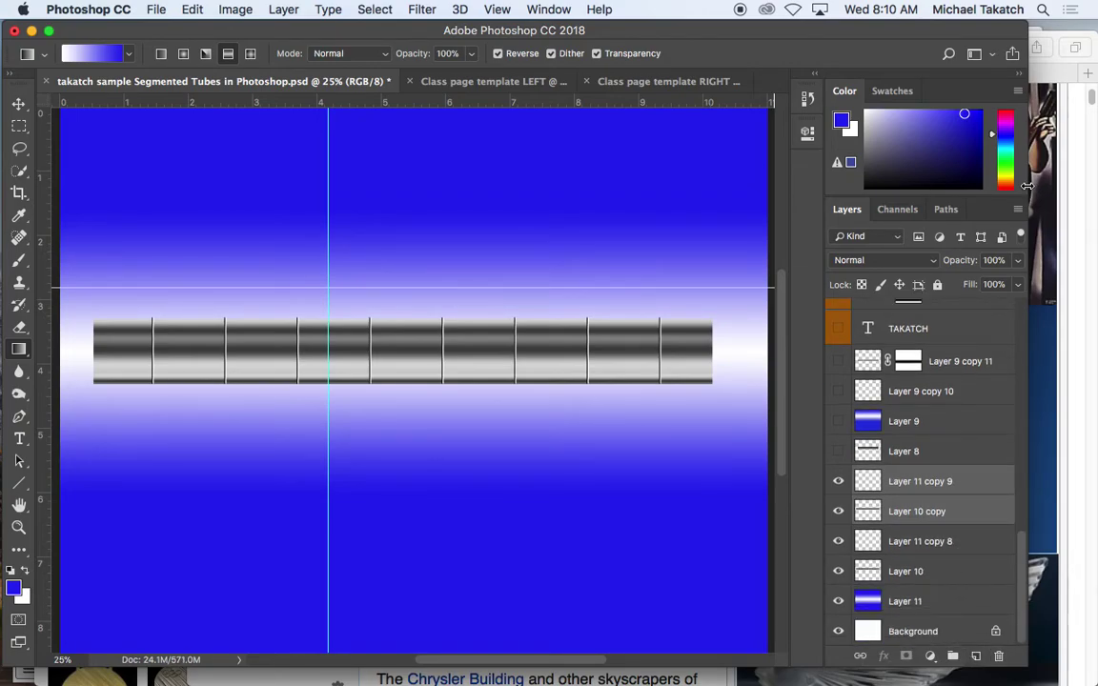
pyautogui.press('super+e')
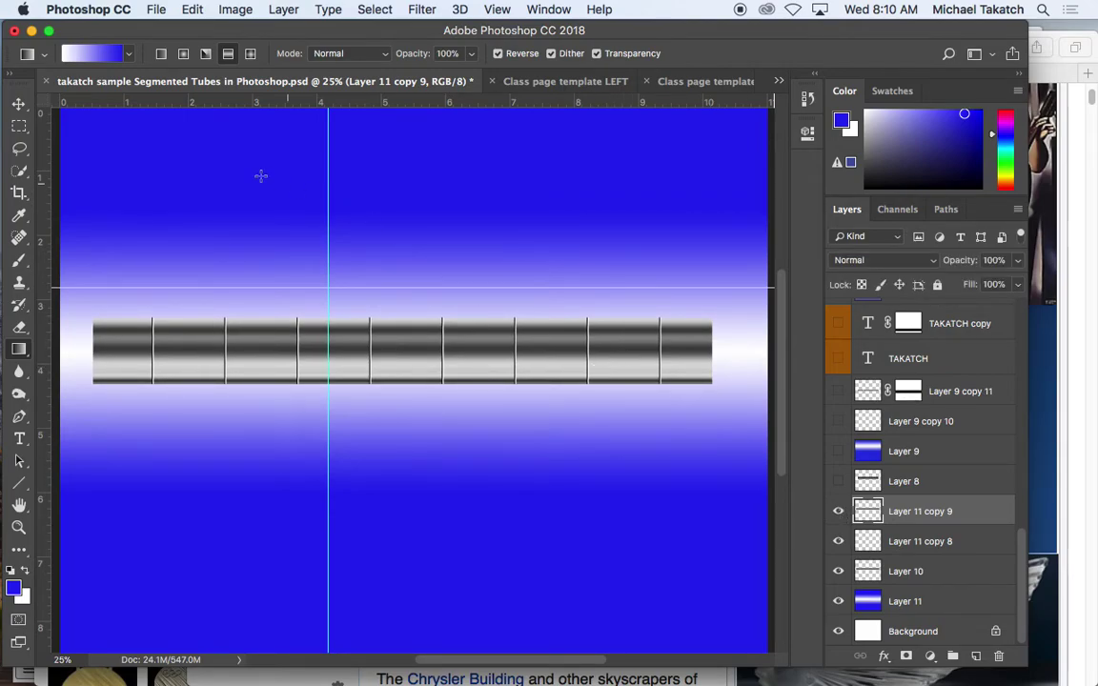
# - Move the merged tube copy directly below the original bar so their edges meet, and flip it vertically
pyautogui.click(19, 103)
pyautogui.moveTo(437, 351); pyautogui.dragTo(430, 410)
pyautogui.click(194, 11)
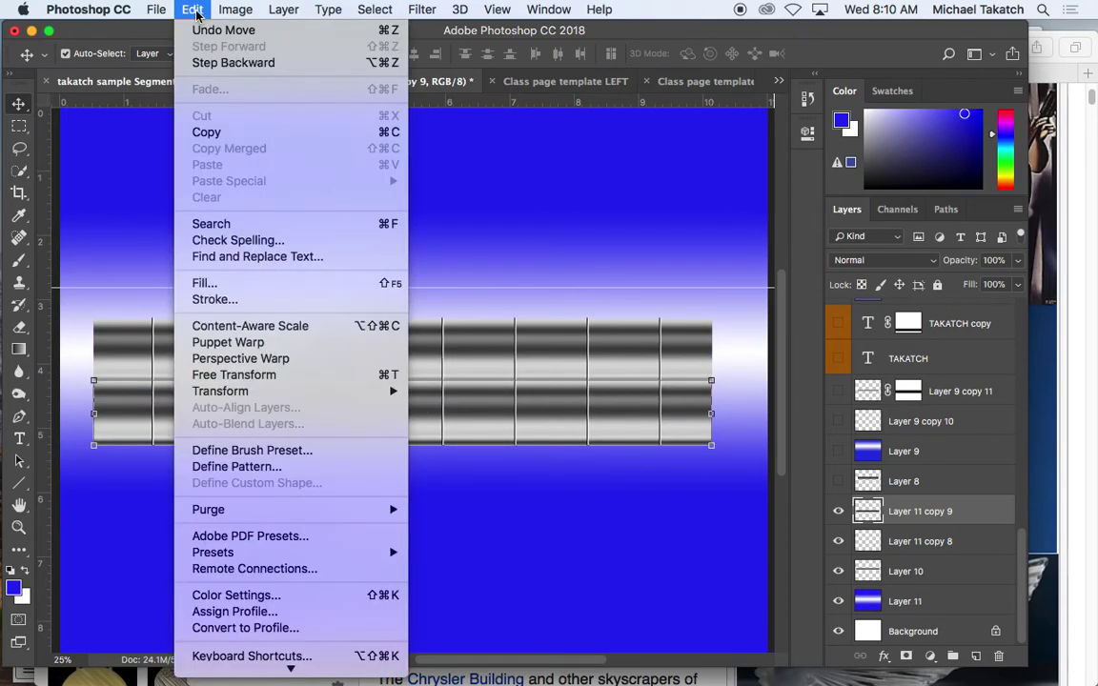
pyautogui.moveTo(286, 391)
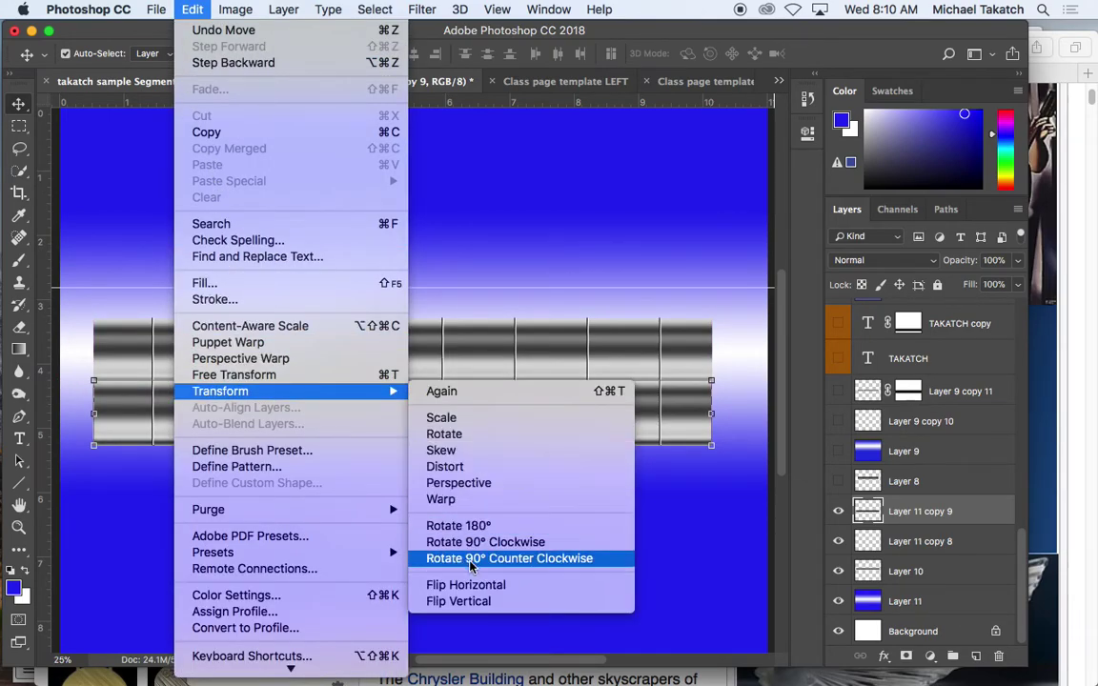
pyautogui.click(446, 600)
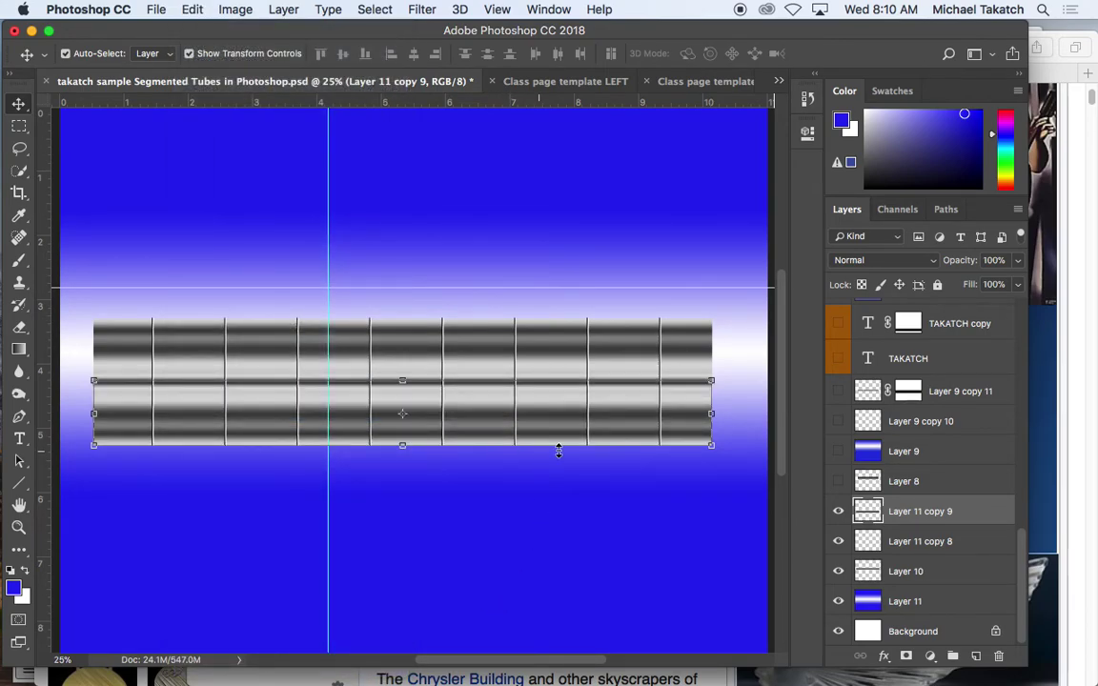
# - Lower the opacity of the flipped copy, Layer 11 copy 9, to 54%
pyautogui.click(1019, 261)
pyautogui.click(989, 285)
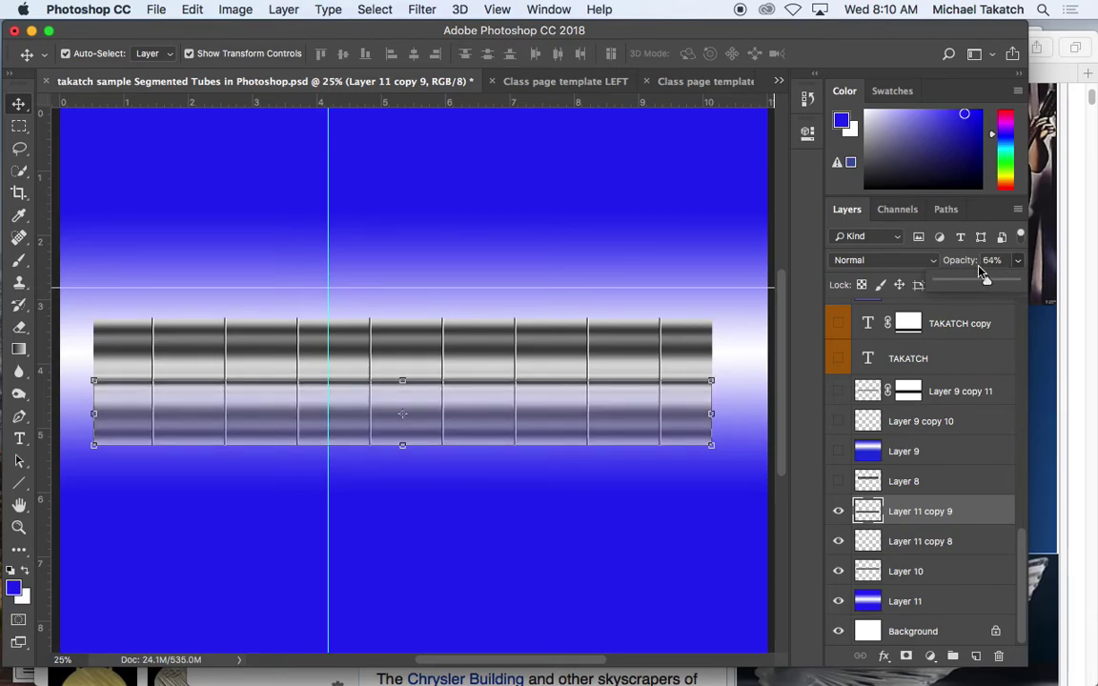
pyautogui.click(980, 283)
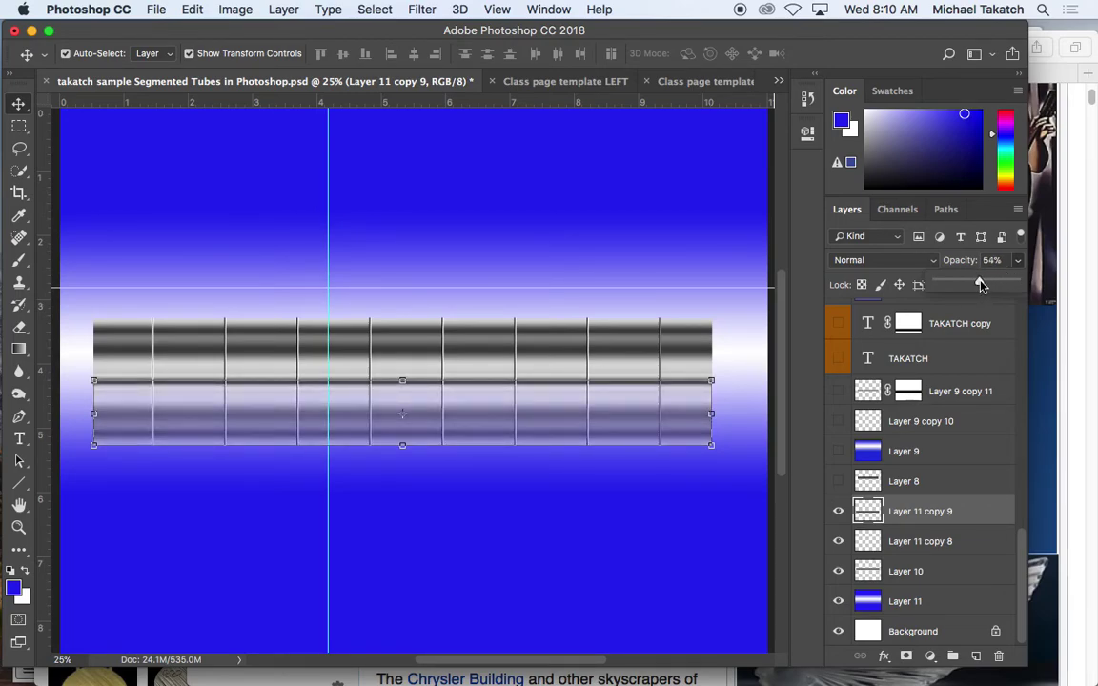
# - Add a layer mask to Layer 11 copy 9 and switch the gradient to the Foreground to Transparent preset
pyautogui.click(907, 657)
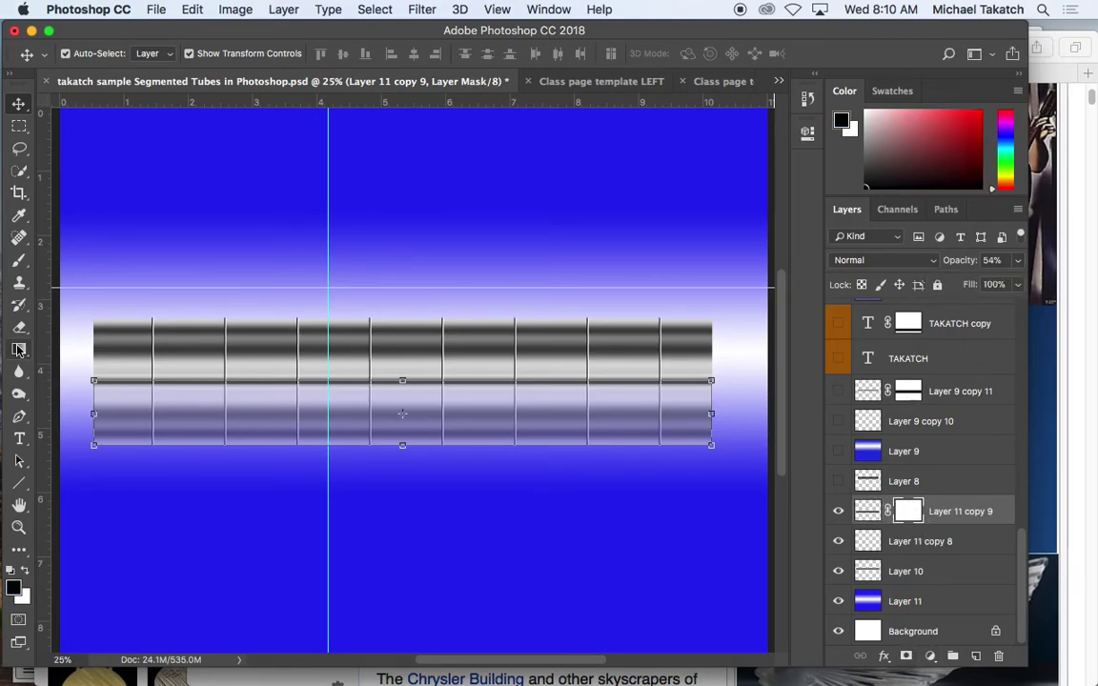
pyautogui.click(19, 349)
pyautogui.click(93, 55)
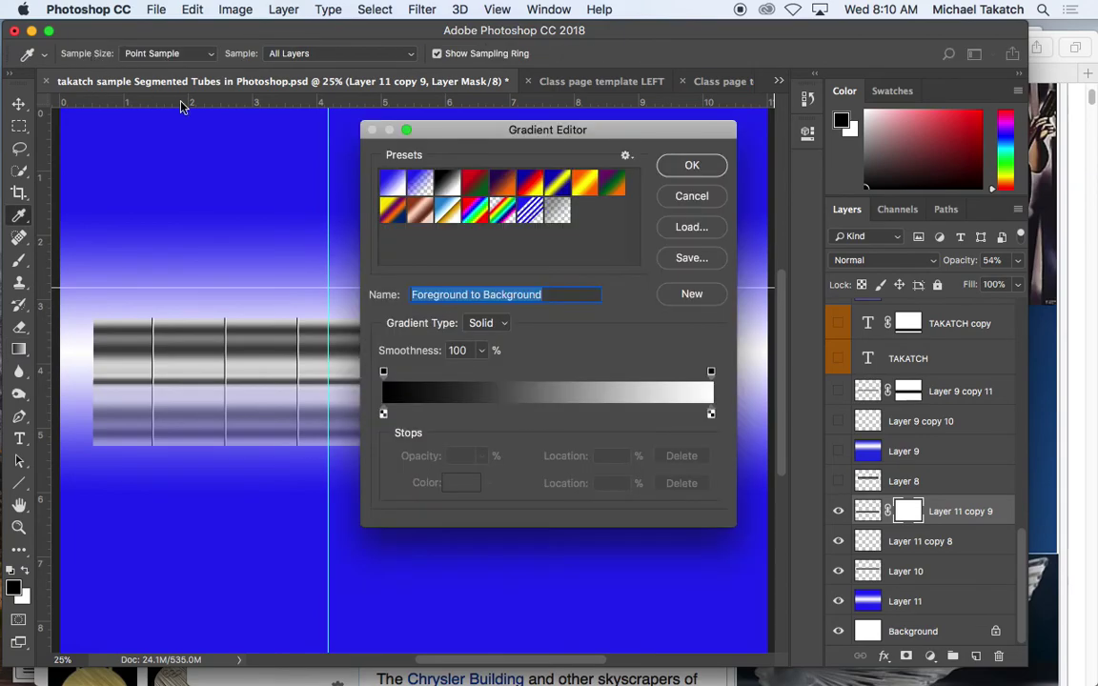
pyautogui.click(420, 184)
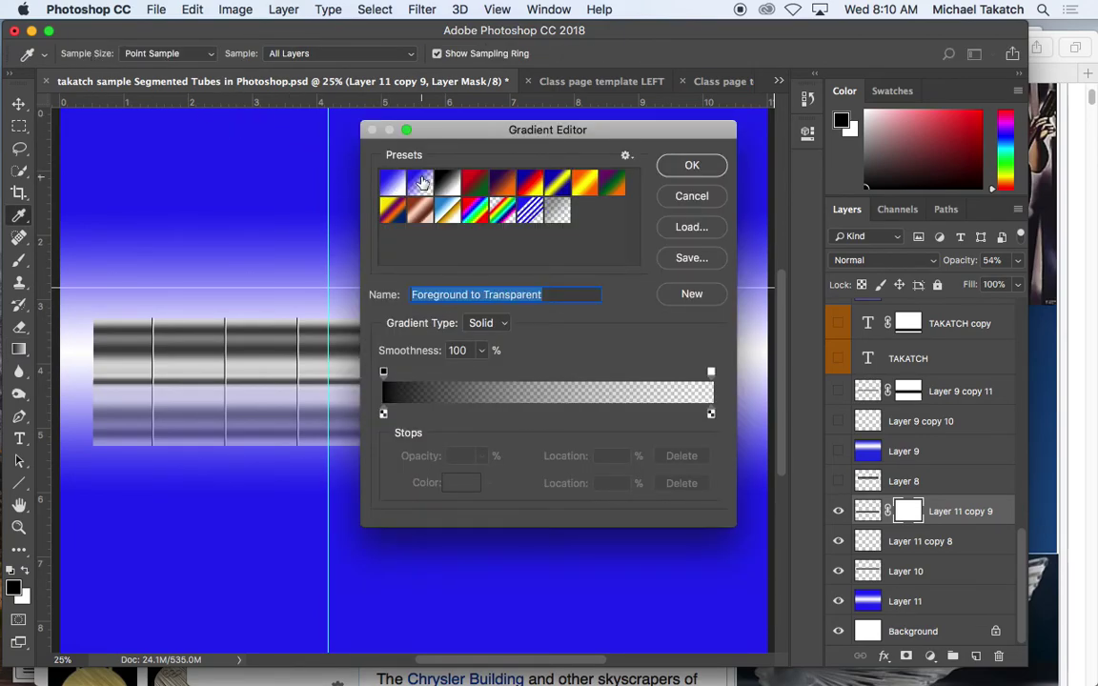
pyautogui.click(689, 166)
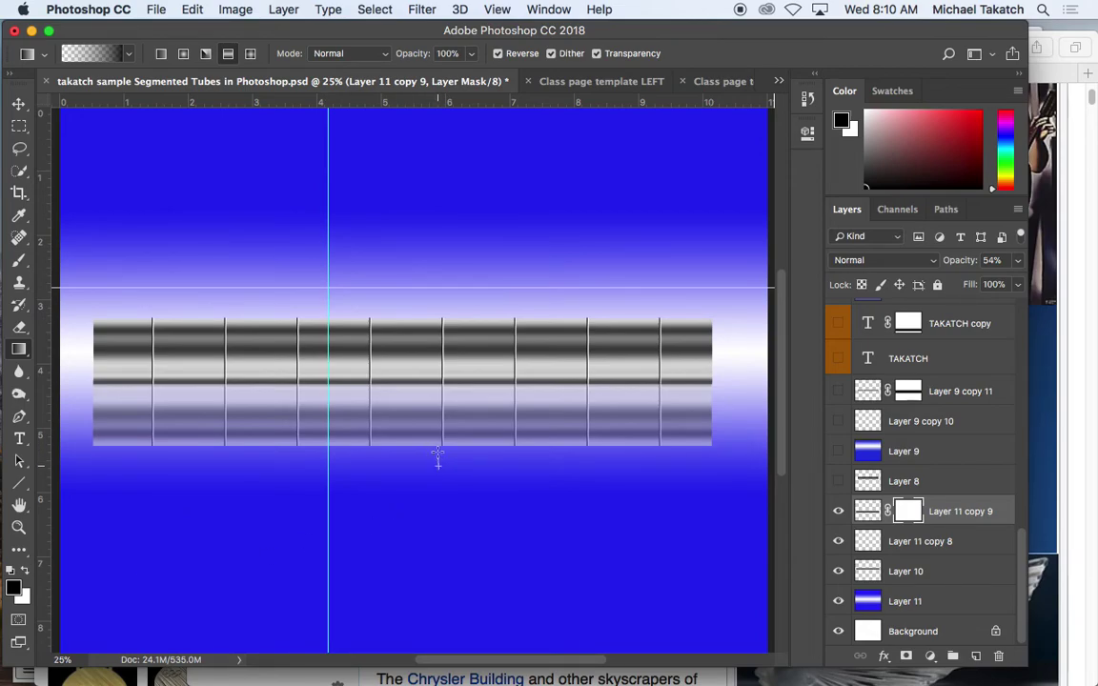
# - Fade out the reflection's lower edge with an unreversed reflected gradient on its mask, drawn upward from below the reflection
pyautogui.moveTo(433, 385); pyautogui.dragTo(438, 382)
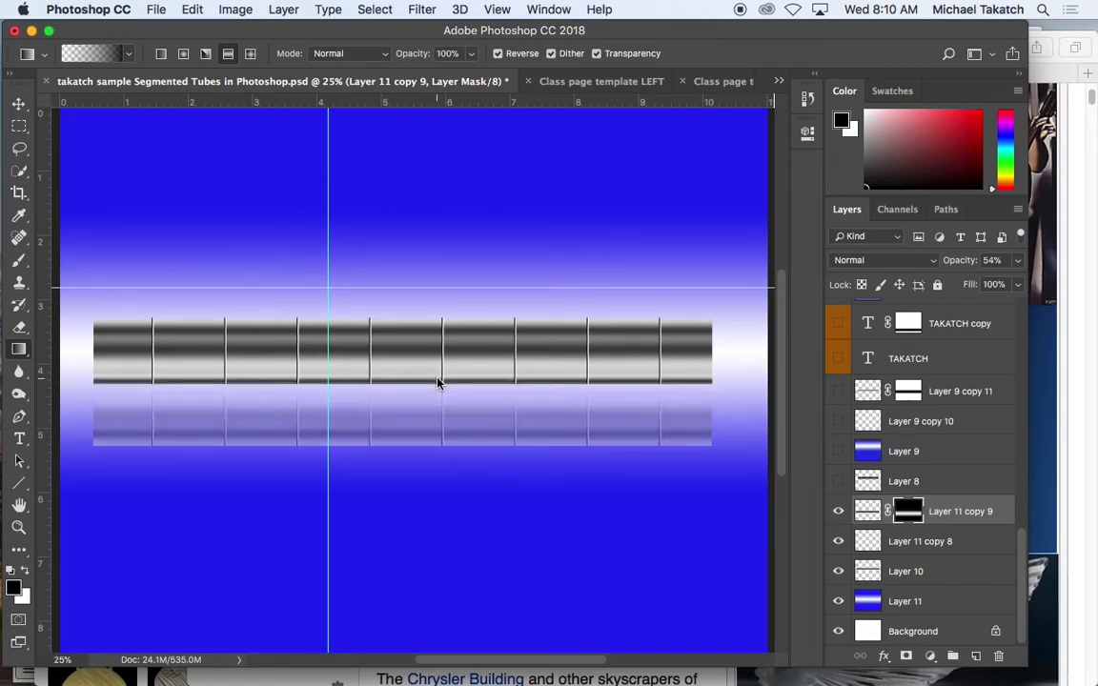
pyautogui.press('super+z')
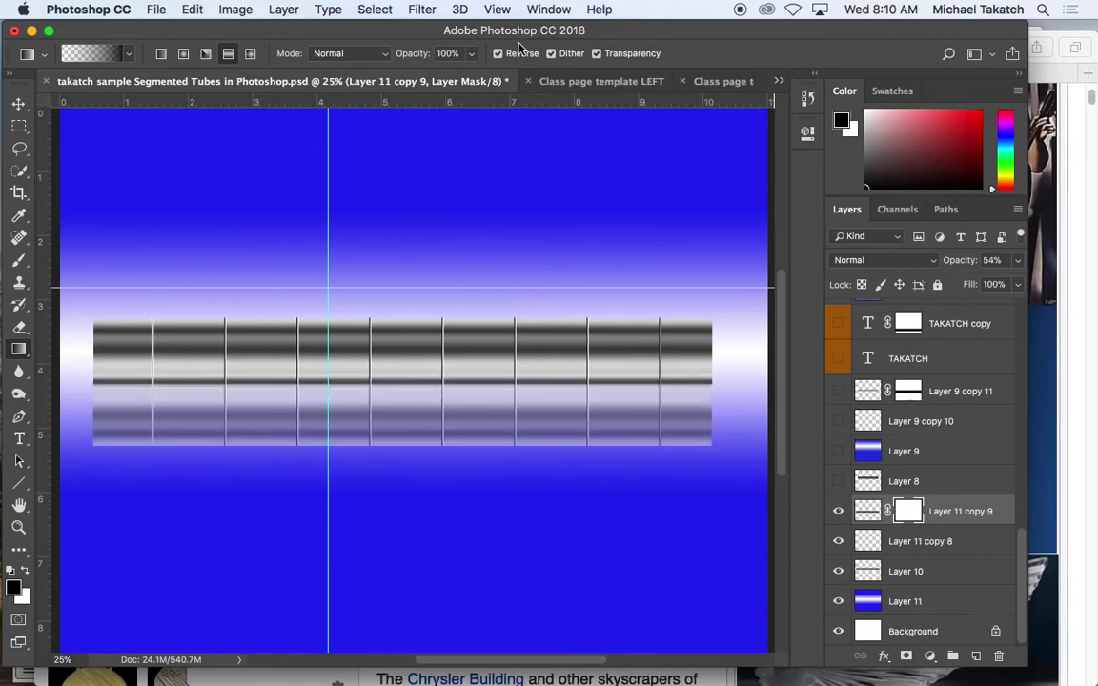
pyautogui.click(497, 55)
pyautogui.moveTo(432, 419)
pyautogui.mouseDown()
pyautogui.moveTo(438, 382)
pyautogui.moveTo(439, 396)
pyautogui.mouseUp()
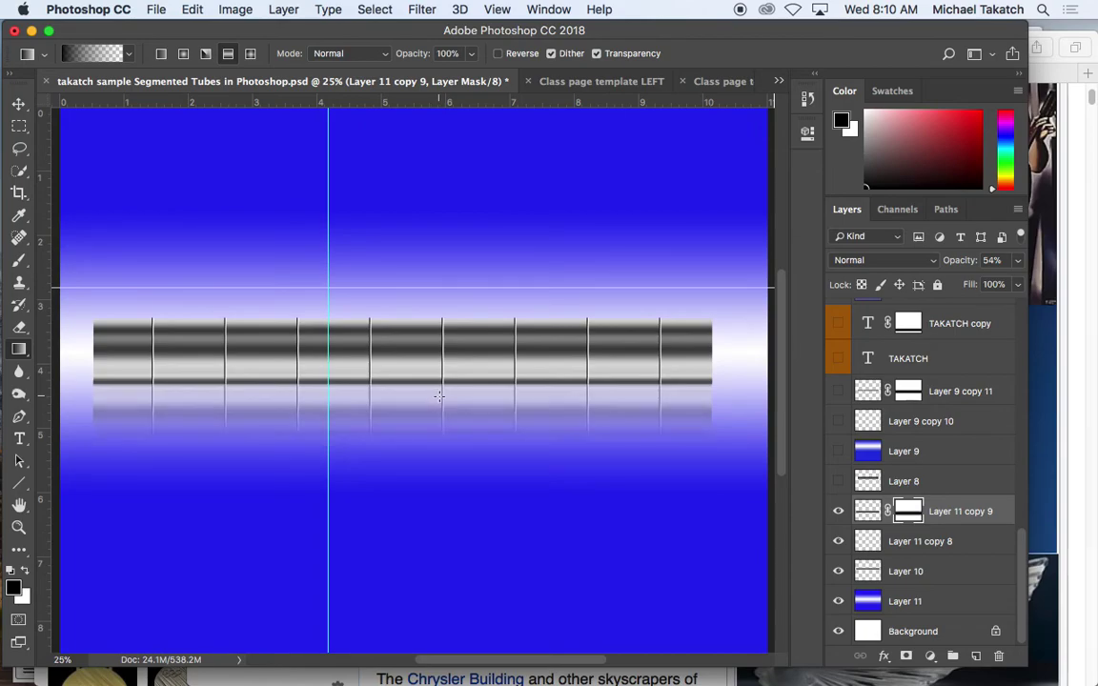
# - Move the reflection layer, Layer 11 copy 9, below Layer 10 and check the divider lines by toggling Layer 11 copy 8
pyautogui.moveTo(997, 512); pyautogui.dragTo(973, 584)
pyautogui.click(839, 512)
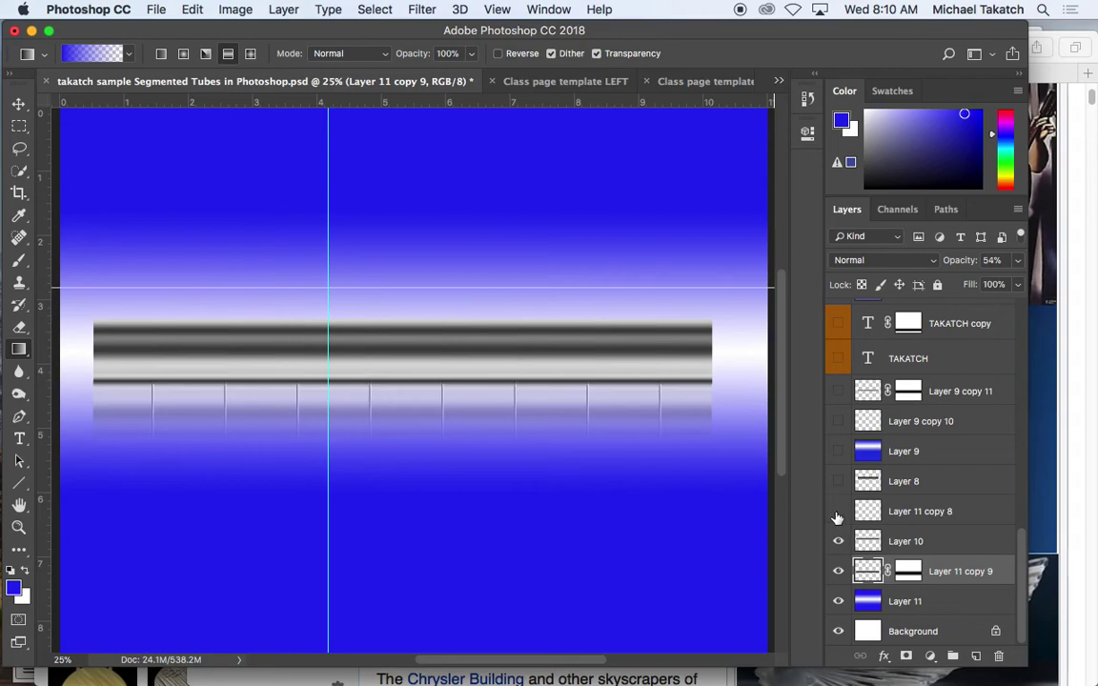
pyautogui.click(839, 512)
# - Inspect the divider lines up close and set the blend mode of Layer 11 copy 8 to Overlay
pyautogui.press('super+plus')
pyautogui.press('super+plus')
pyautogui.press('super+plus')
pyautogui.press('super+plus')
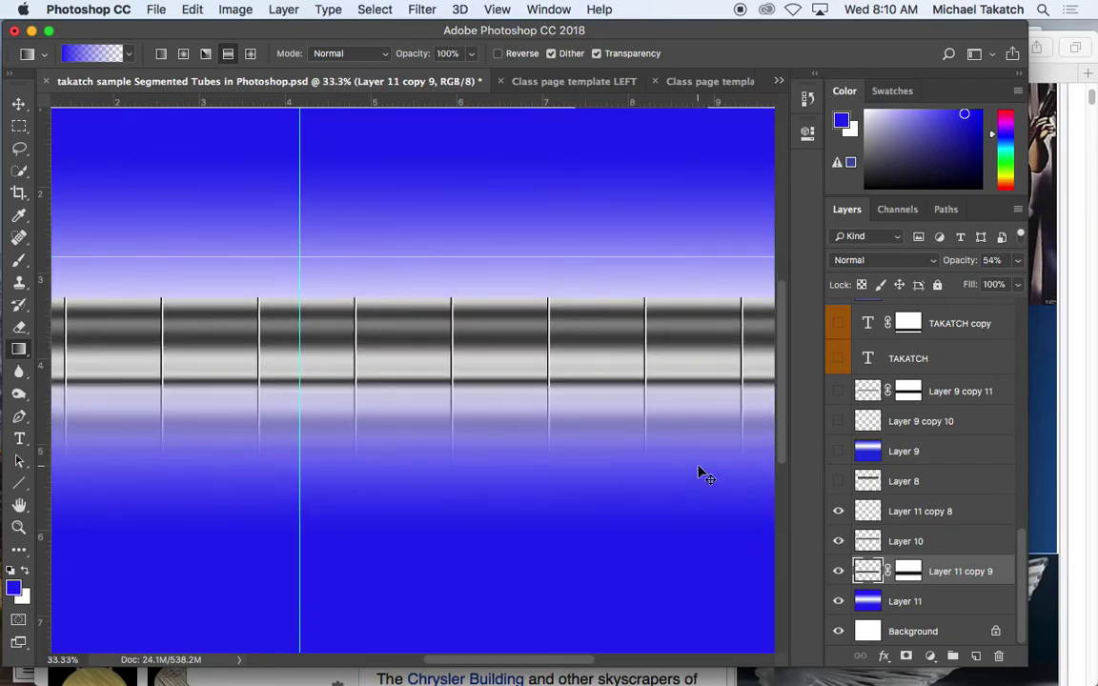
pyautogui.press('super+plus')
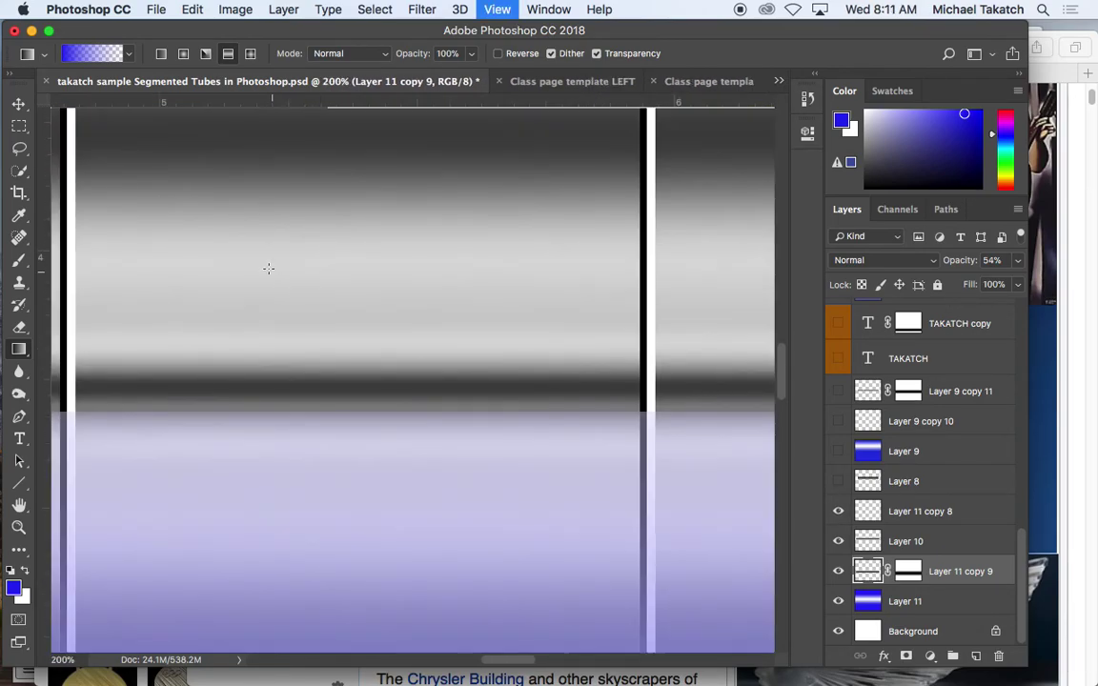
pyautogui.moveTo(226, 228); pyautogui.dragTo(363, 438)
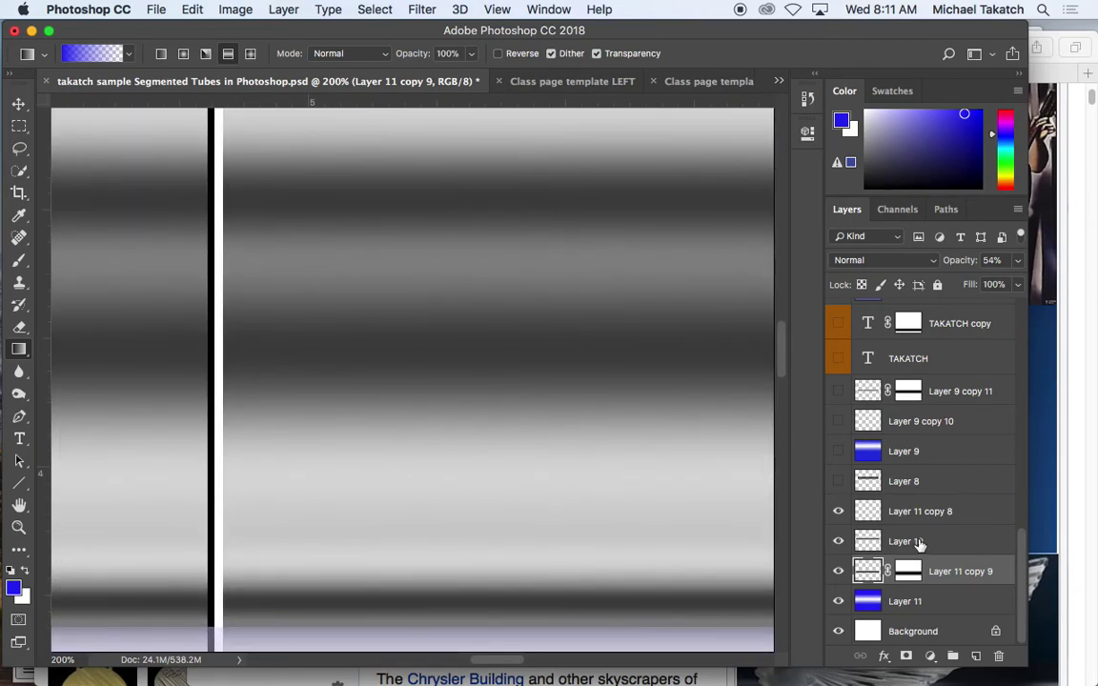
pyautogui.click(838, 512)
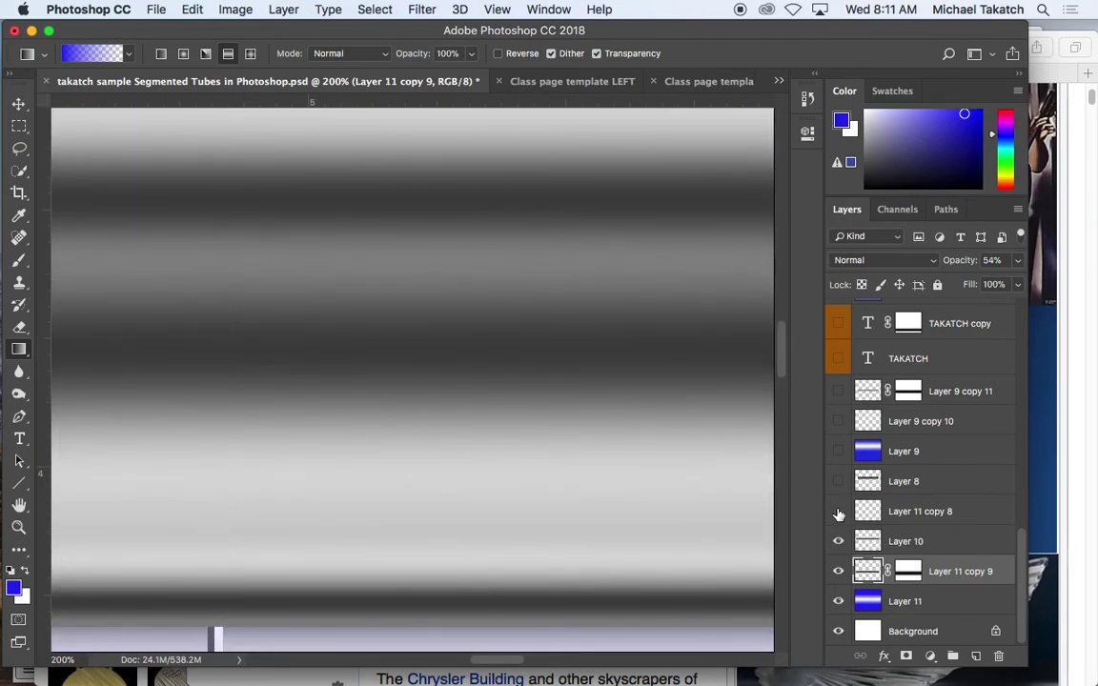
pyautogui.click(981, 511)
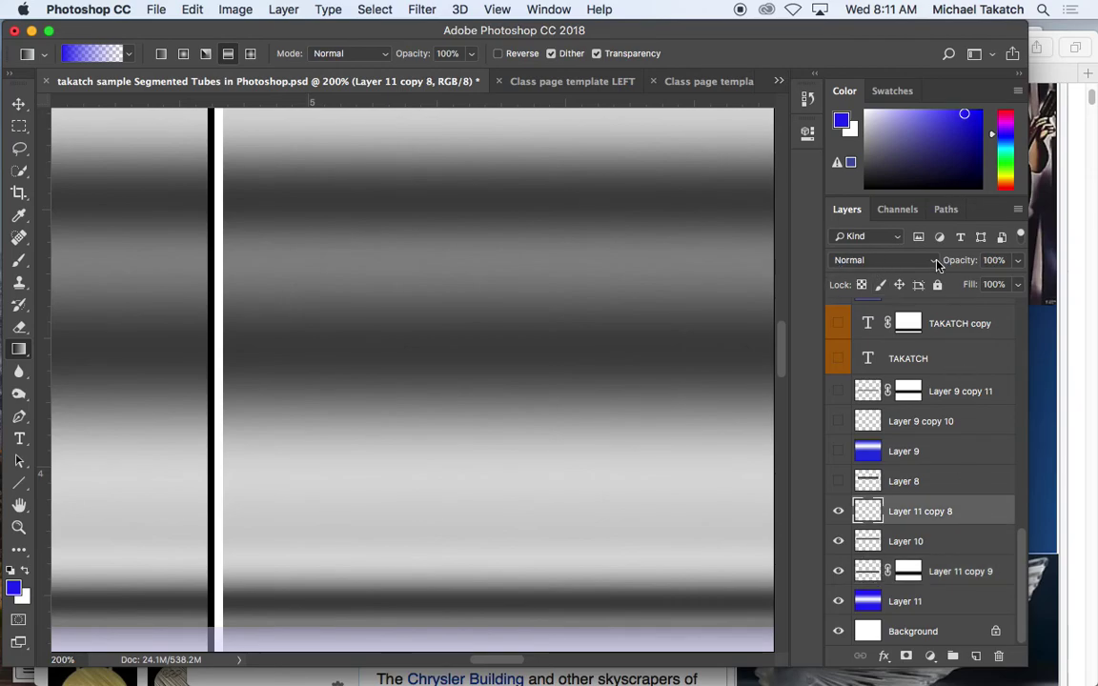
pyautogui.click(937, 265)
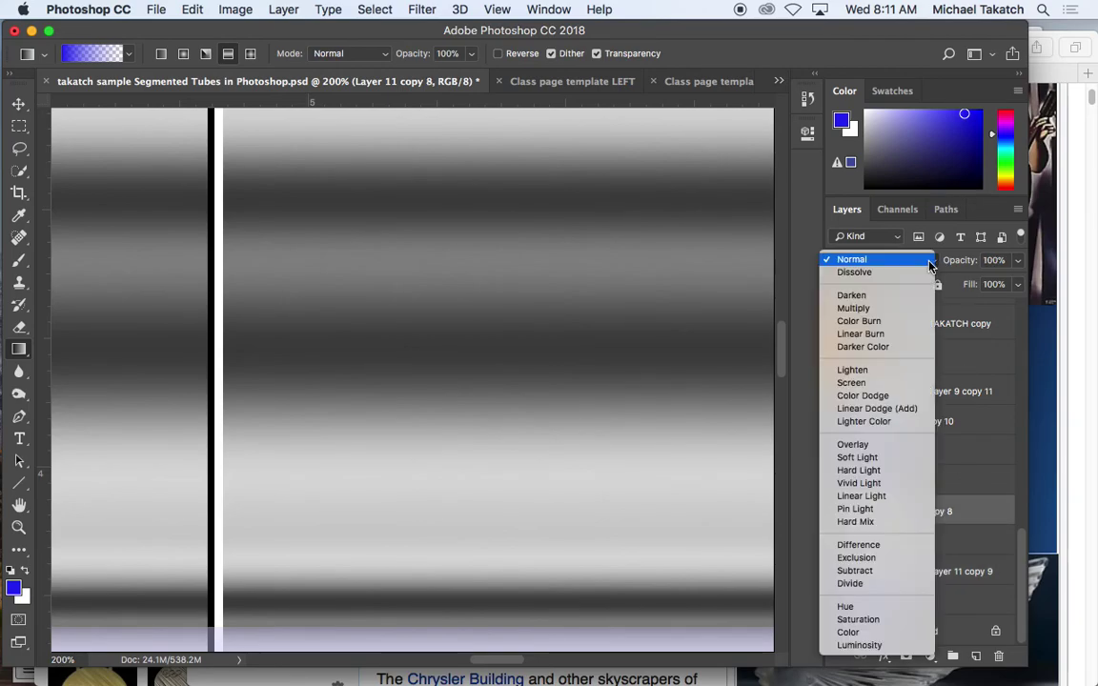
pyautogui.click(879, 447)
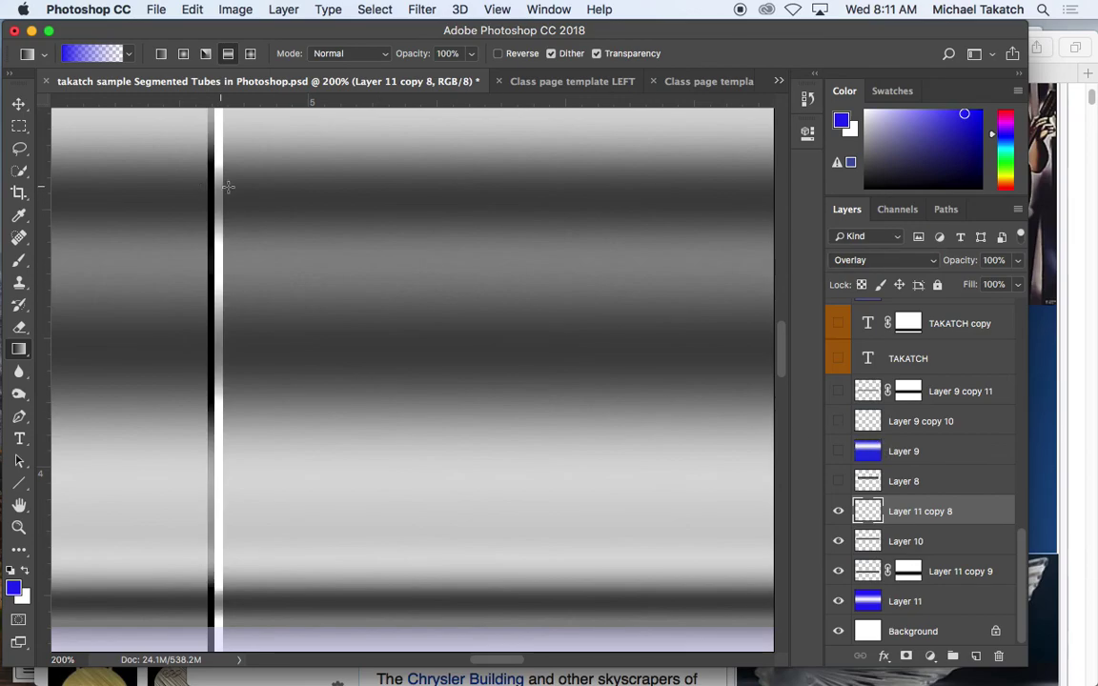
# - Hide the guides and rulers and display the whole artwork in full-screen mode on black
pyautogui.press('super+minus')
pyautogui.press('super+minus')
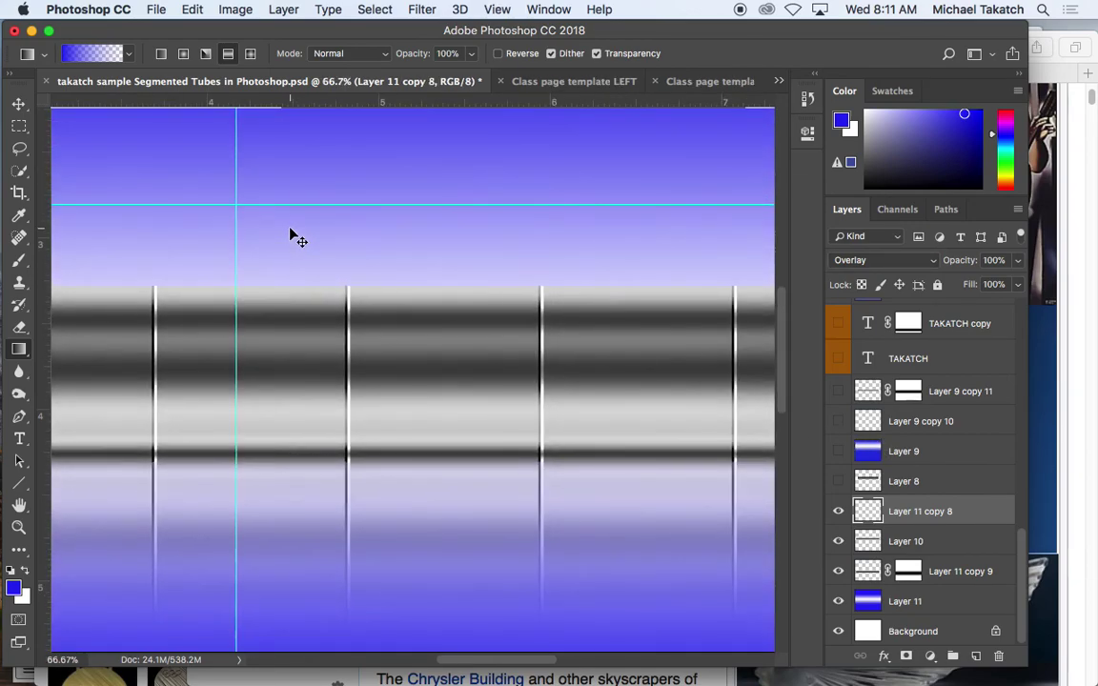
pyautogui.press('super+minus')
pyautogui.press('super+minus')
pyautogui.press('super+minus')
pyautogui.press('super+minus')
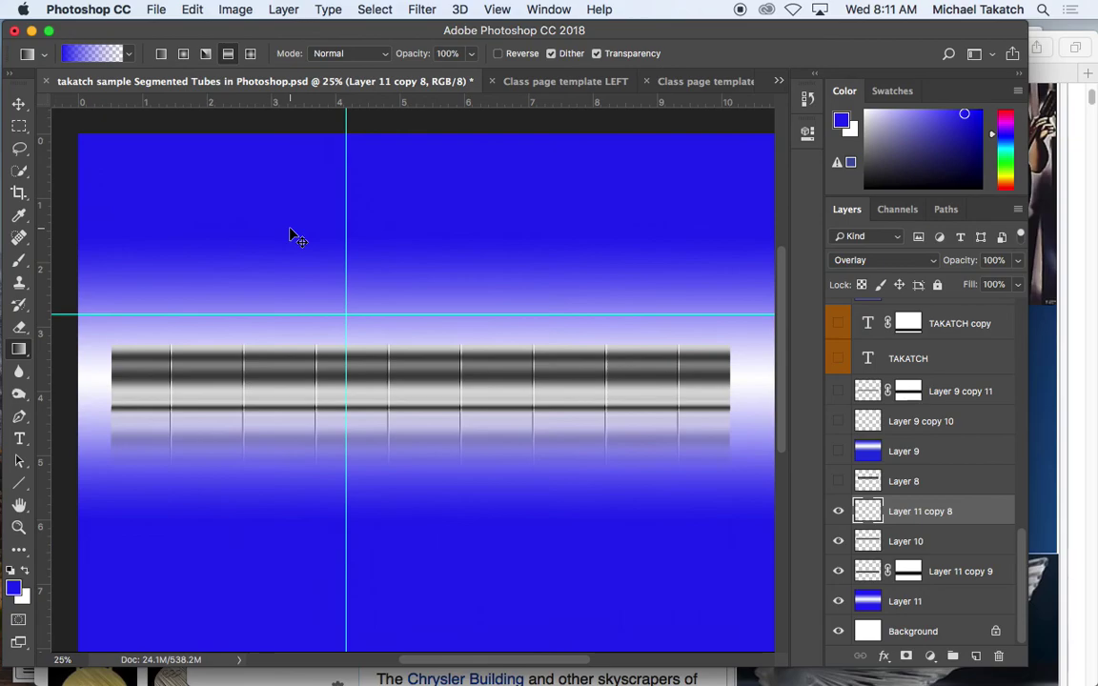
pyautogui.press('super+semicolon')
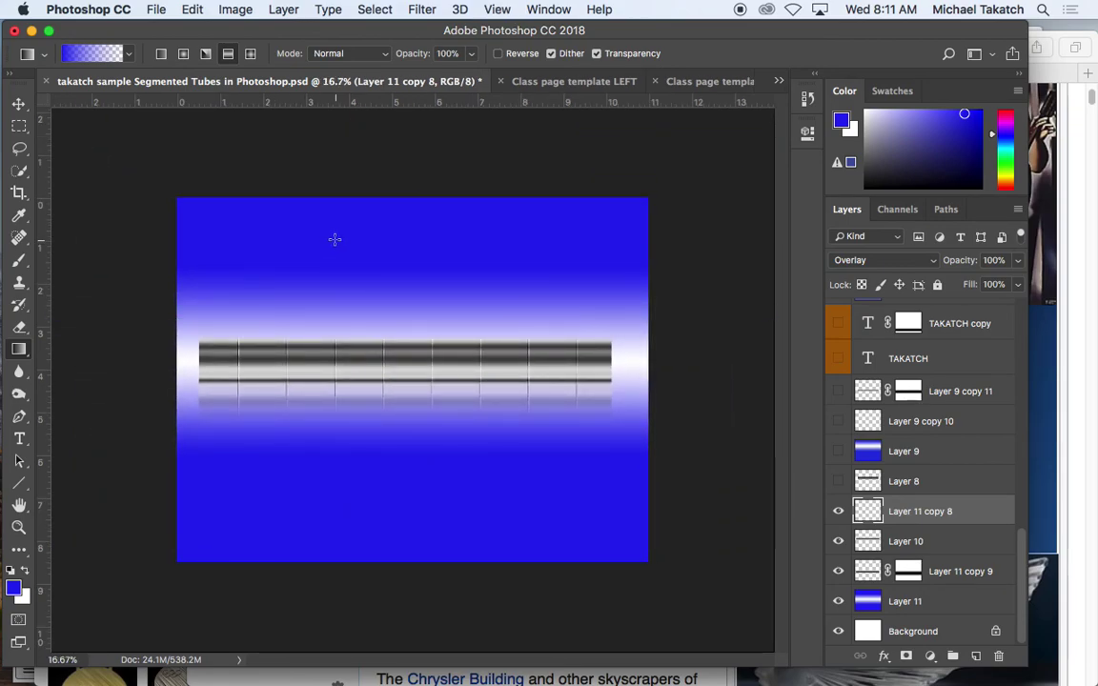
pyautogui.press('super+r')
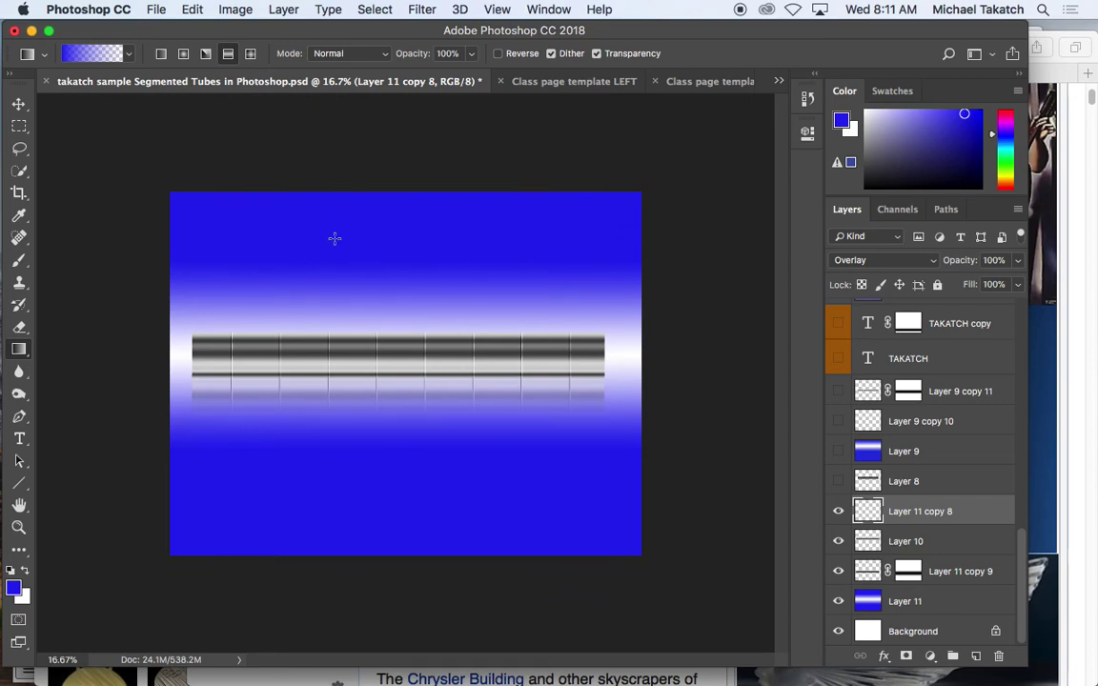
pyautogui.press('f')
pyautogui.press('f')
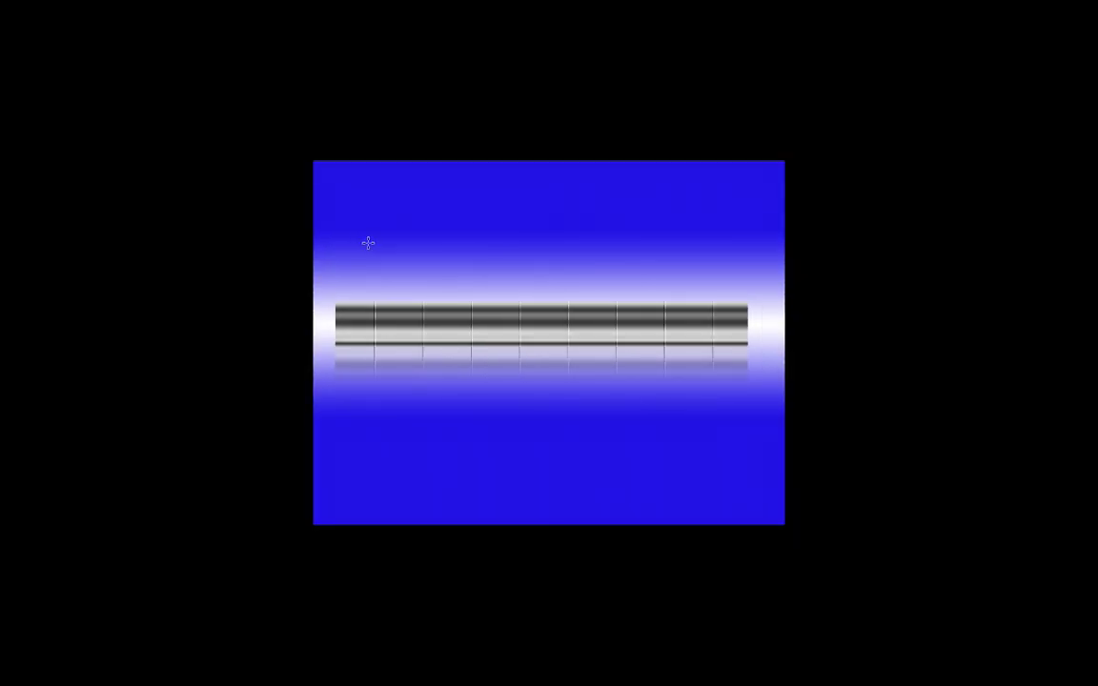